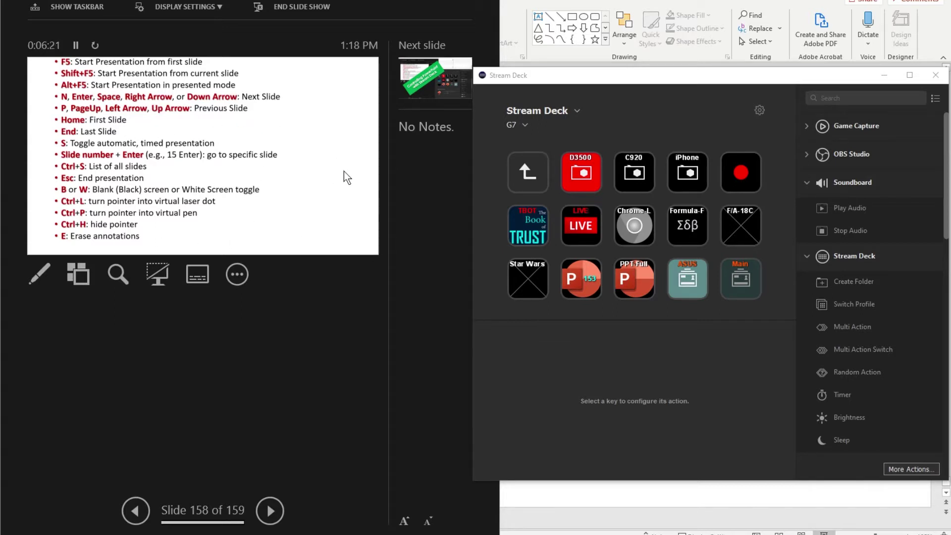
Delete the PowerPoint 153 key from the G7 folder's bottom row, confirming the deletion.
right_click(582, 287)
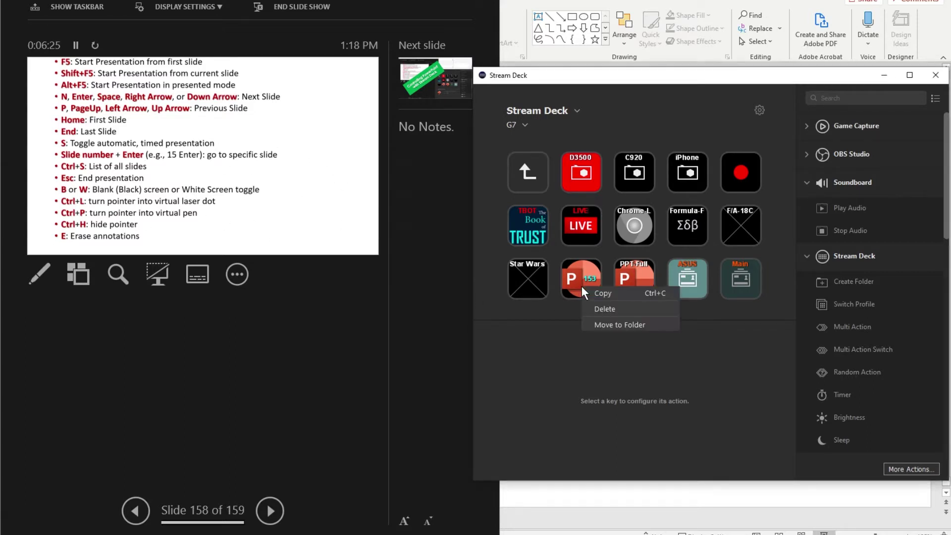
click(611, 310)
click(724, 308)
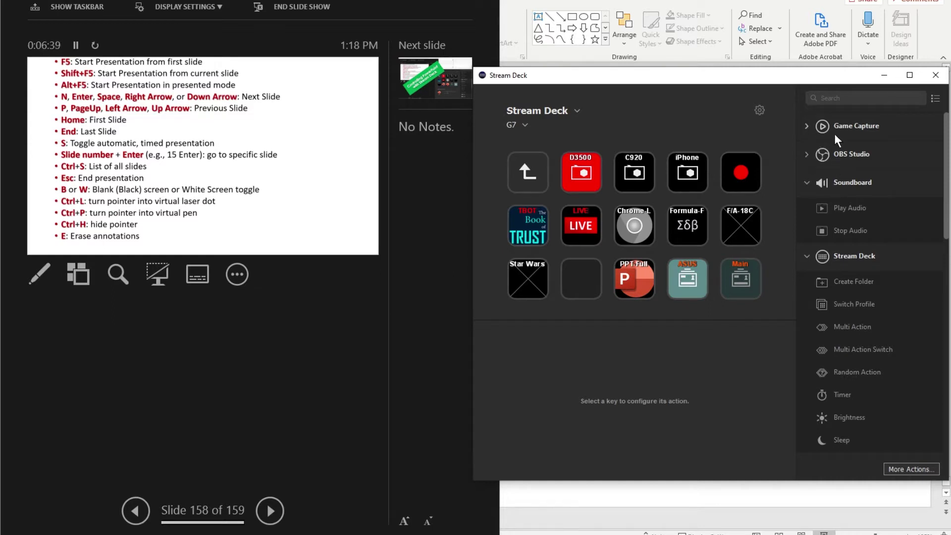
Collapse the OBS Studio actions and scroll the actions list down to the System category.
click(807, 155)
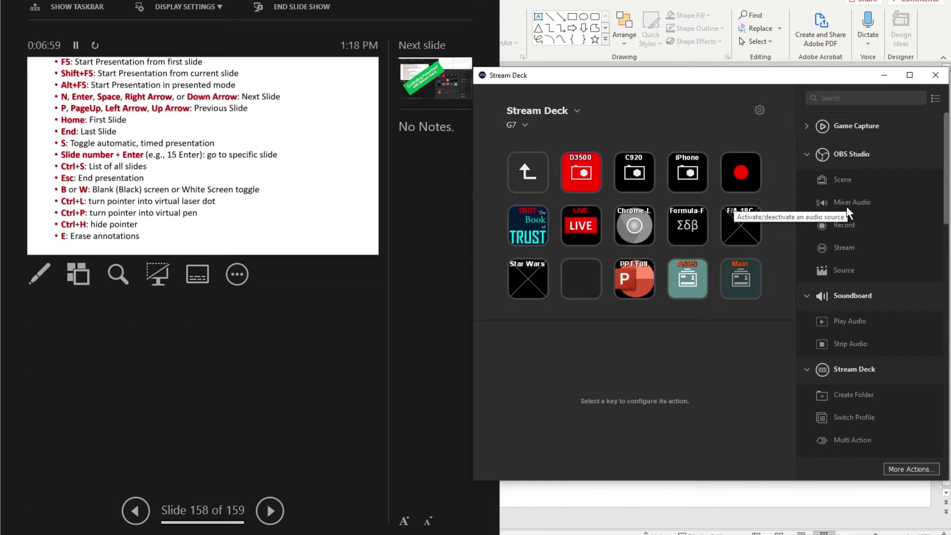
click(807, 153)
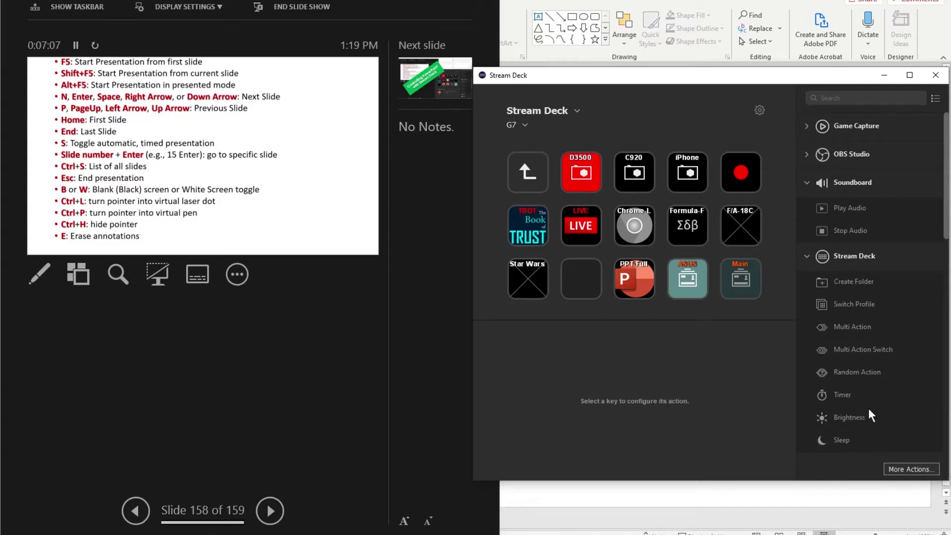
scroll(863, 328, down, 3)
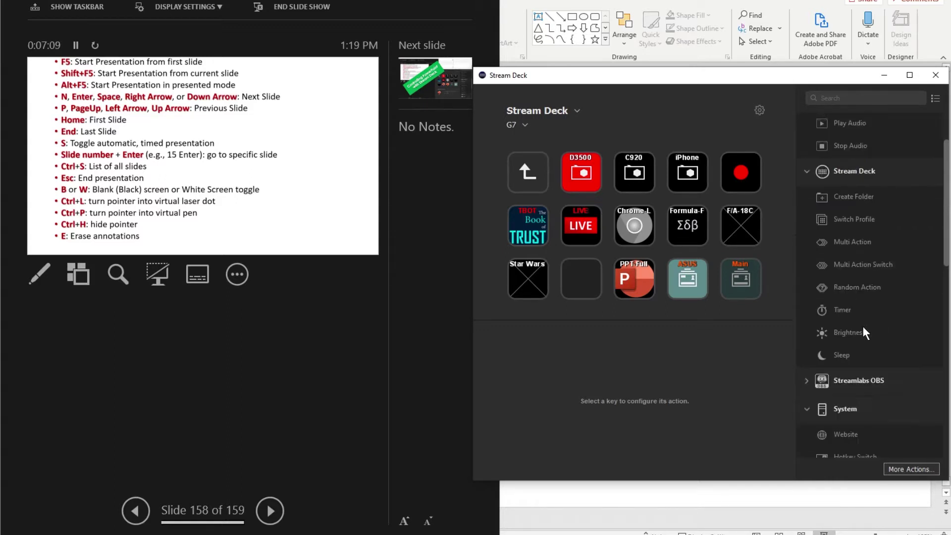
scroll(862, 328, down, 5)
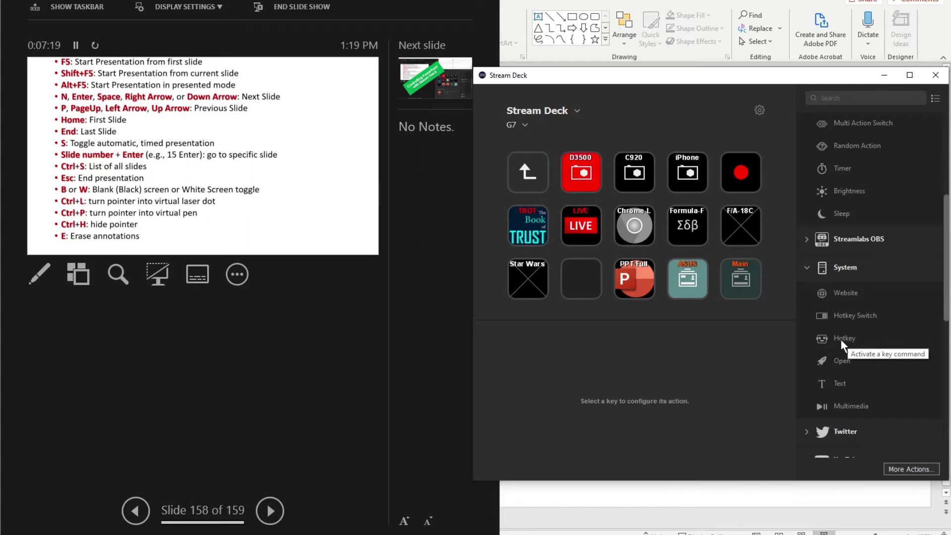
Place a Hotkey action on the empty slot, titled Next, sending the Right arrow keystroke.
drag(839, 340, 584, 275)
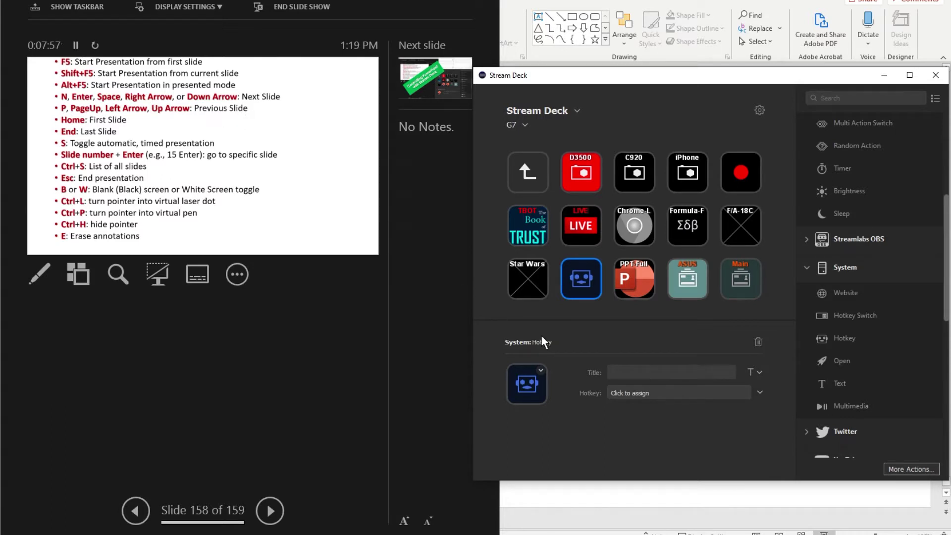
text(Next)
click(626, 394)
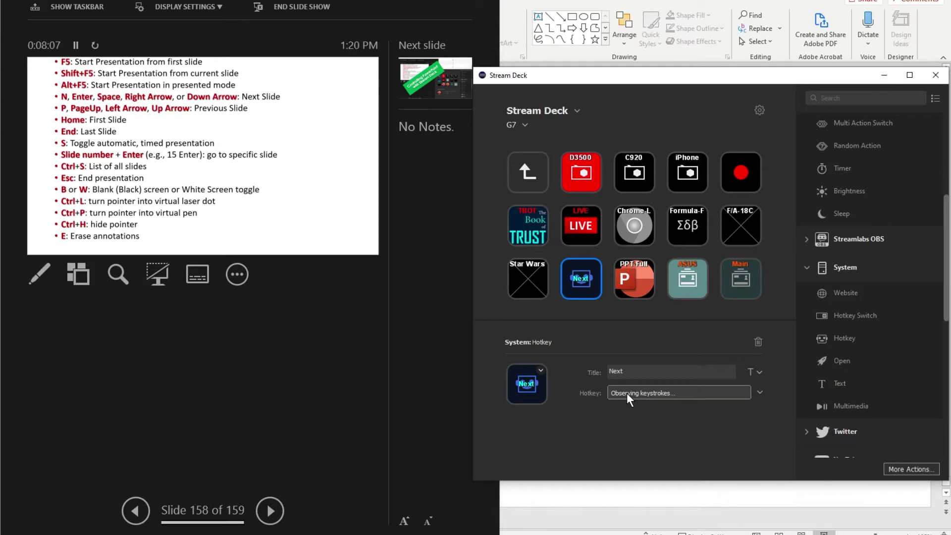
key(Right)
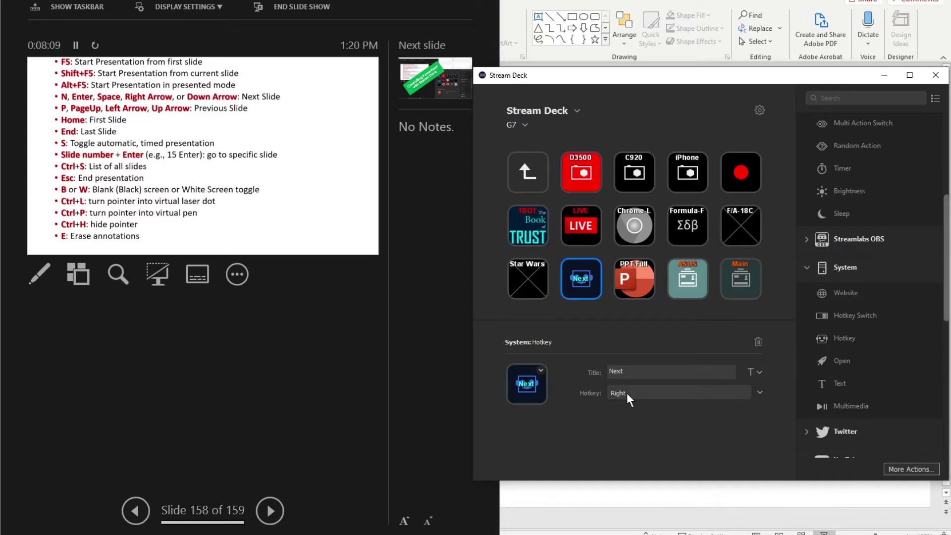
click(540, 368)
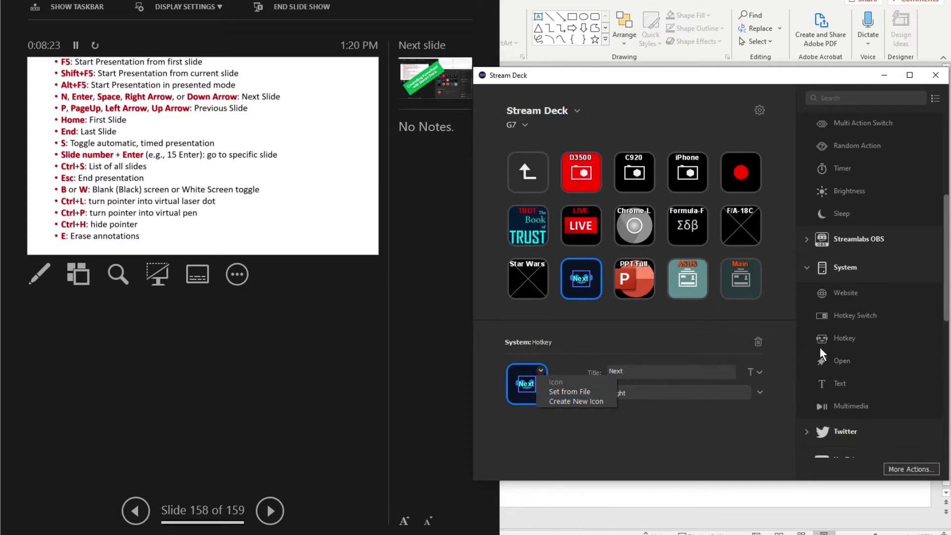
Set the Next key's icon from the PPT_288 image file.
click(572, 391)
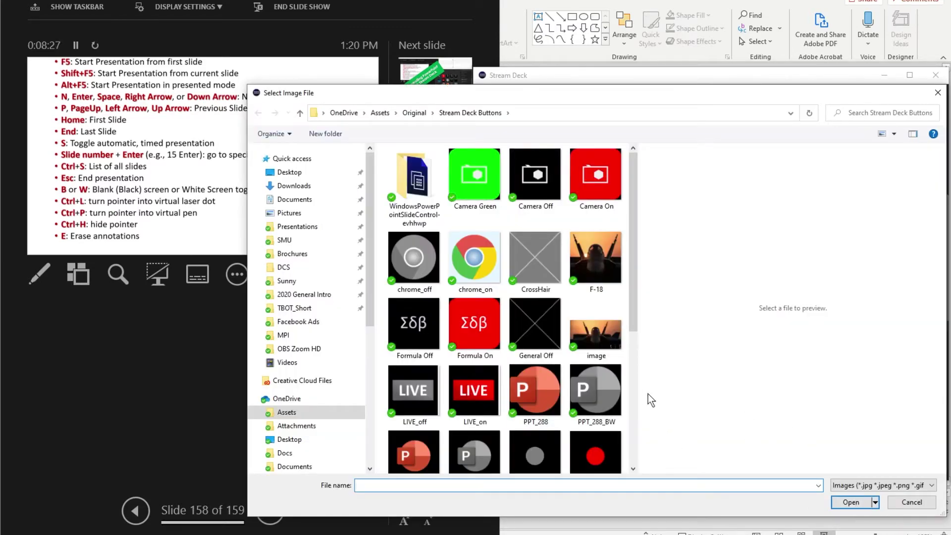
drag(639, 392, 872, 411)
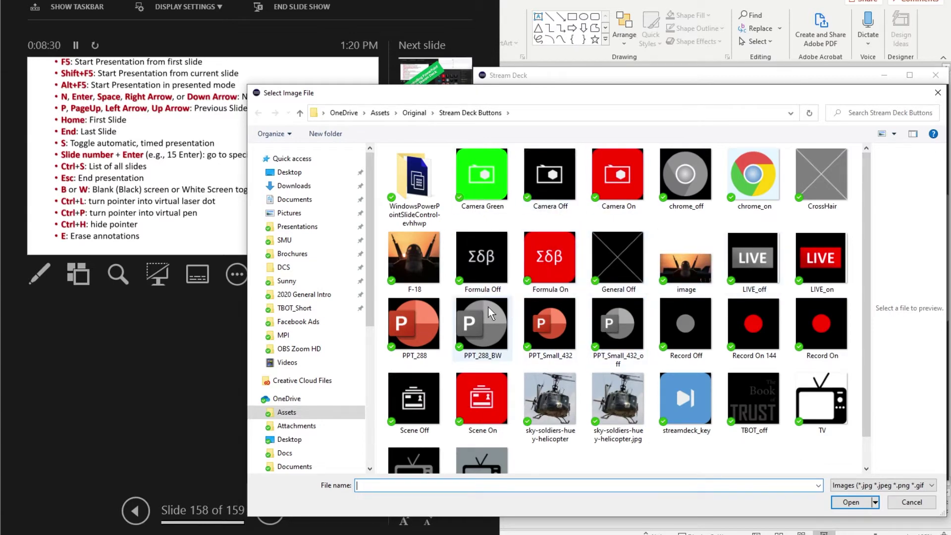
click(424, 322)
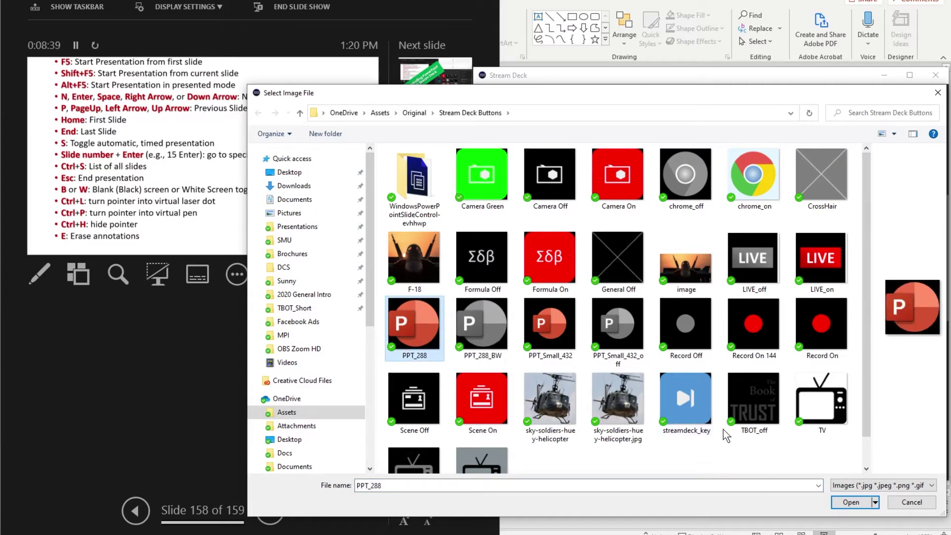
click(843, 500)
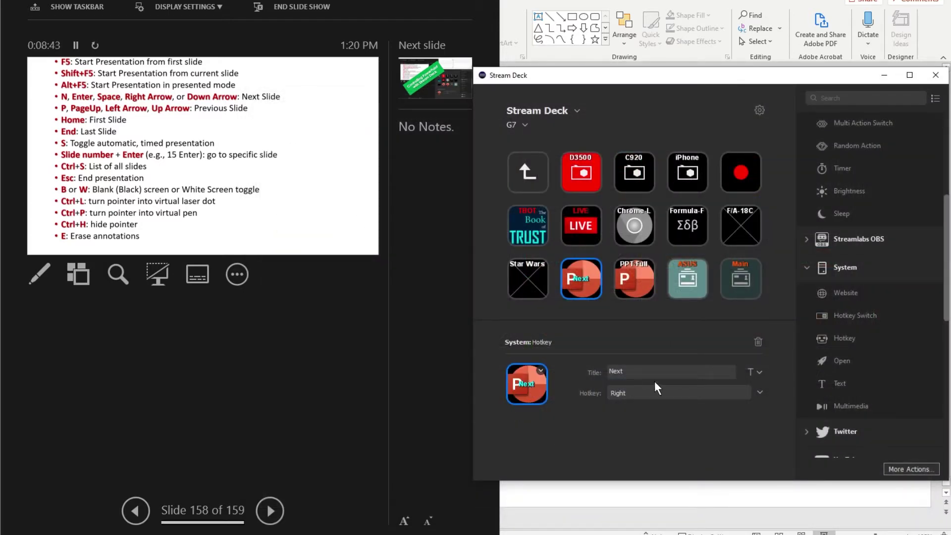
Retitle the key NEXT in 12 pt font, aligned to the bottom of the key.
double_click(634, 372)
text(NEXT)
click(759, 373)
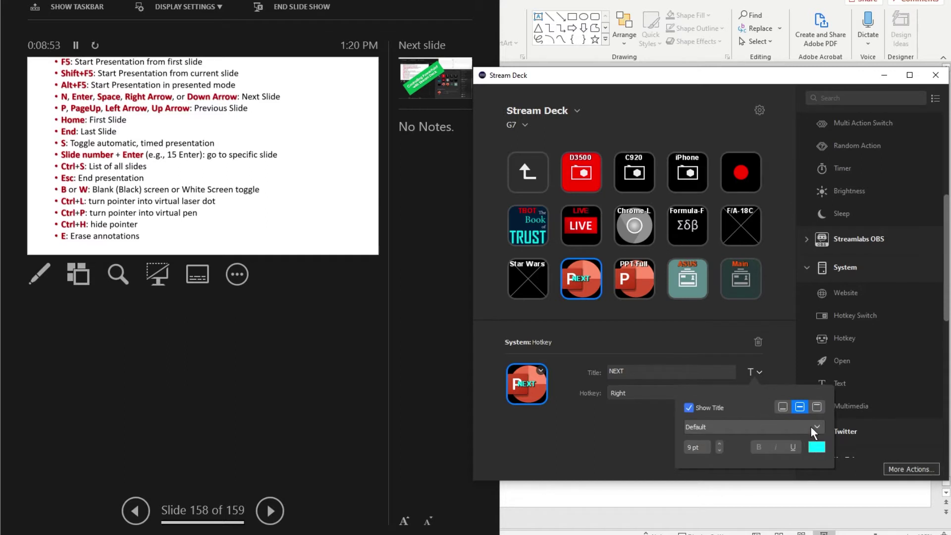
click(717, 441)
click(717, 441)
click(718, 446)
click(816, 406)
click(797, 407)
click(785, 408)
click(643, 442)
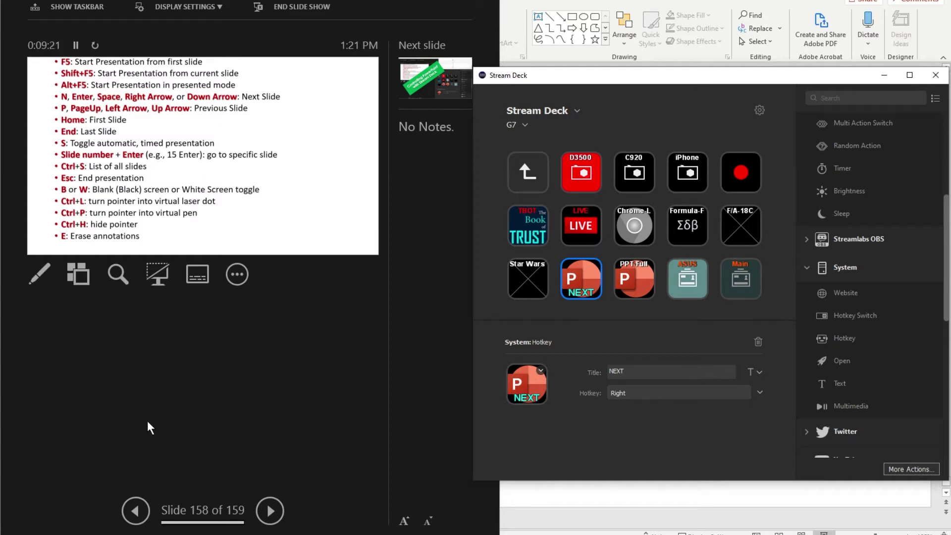
click(170, 405)
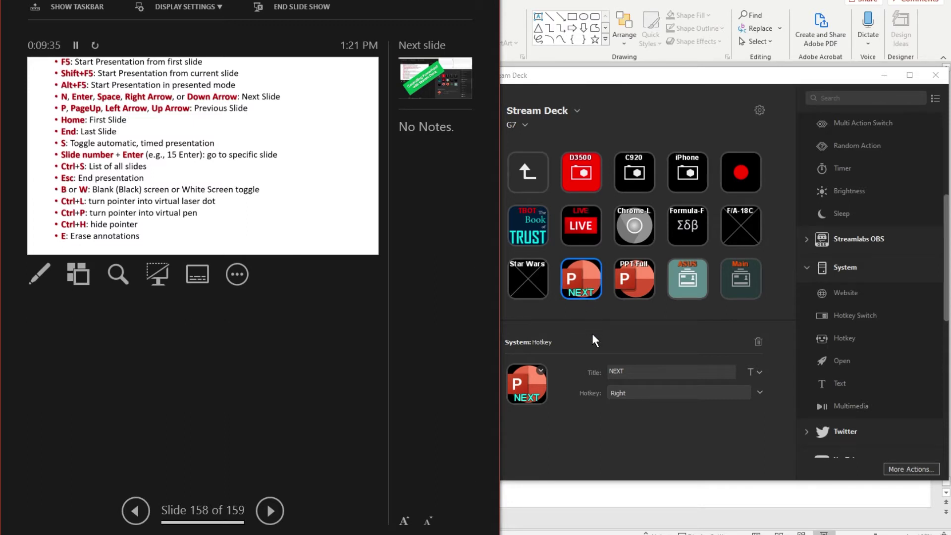
key(Right)
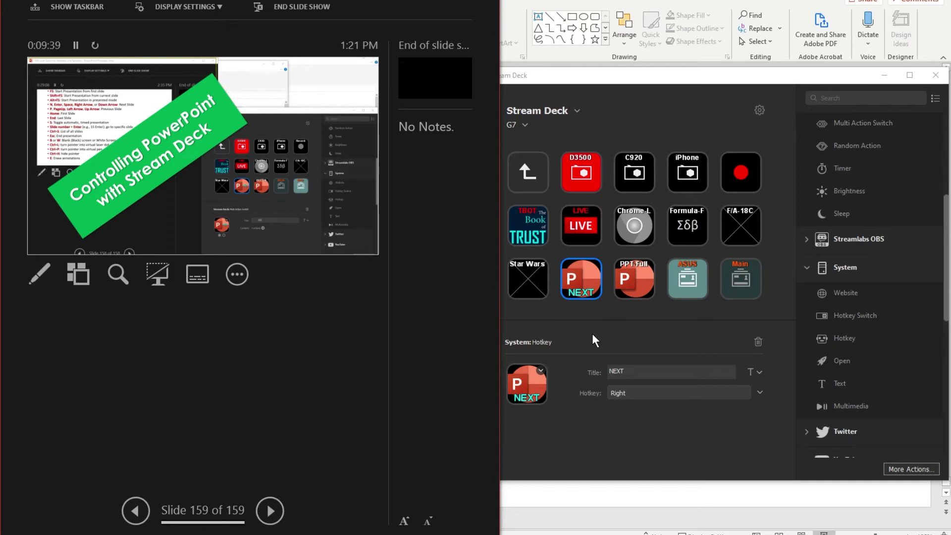
key(Left)
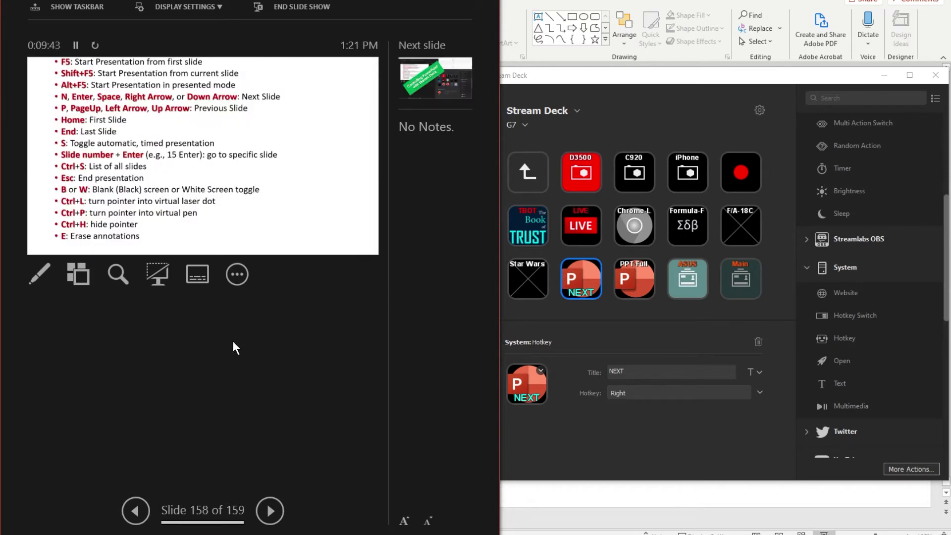
key(Left)
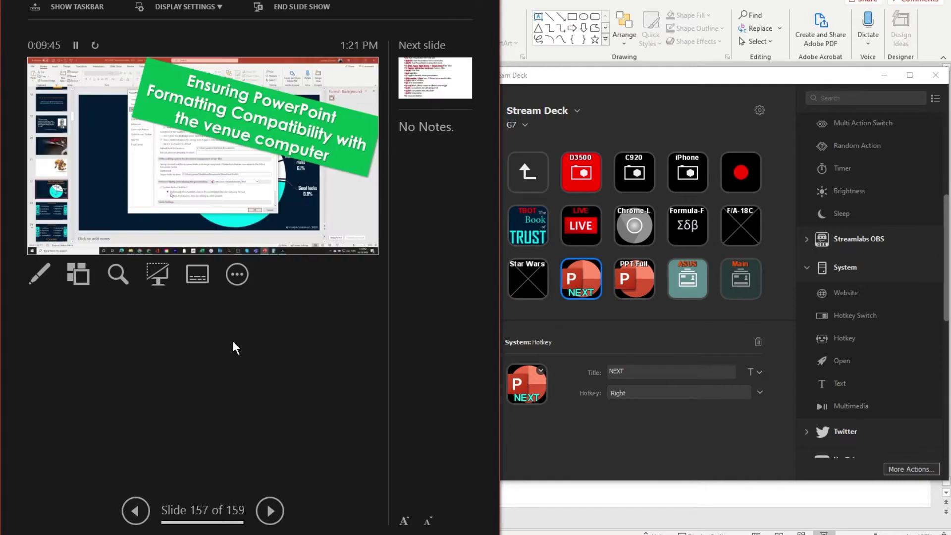
key(Right)
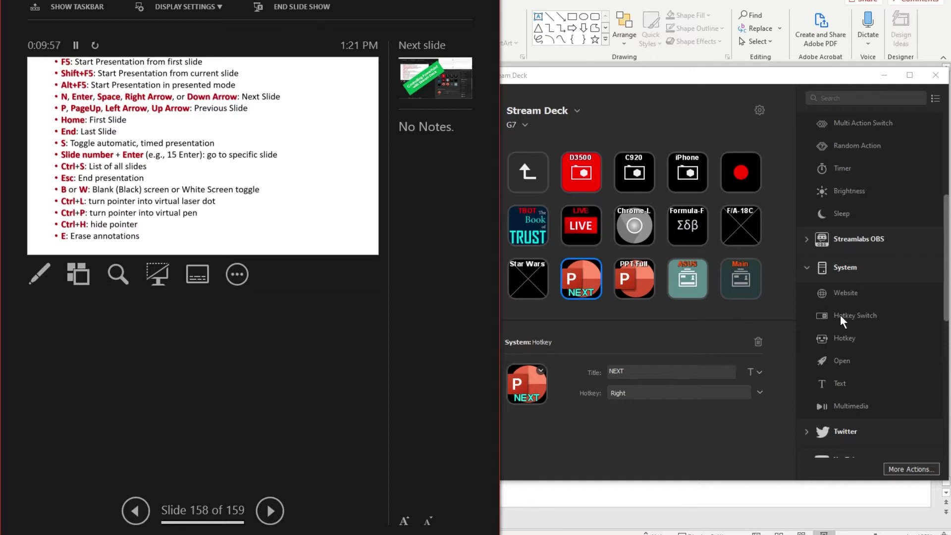
Replace the NEXT key's action with a System Hotkey Switch.
drag(840, 315, 592, 277)
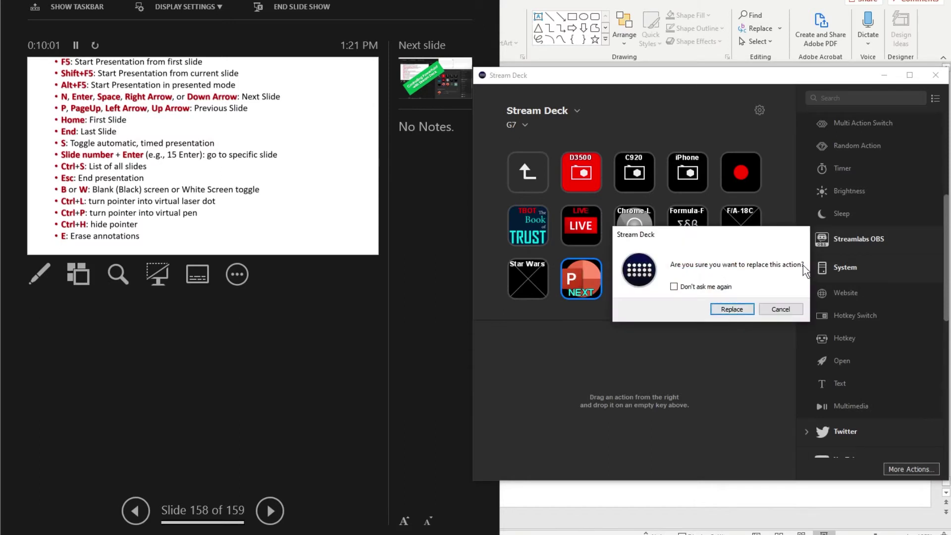
click(735, 310)
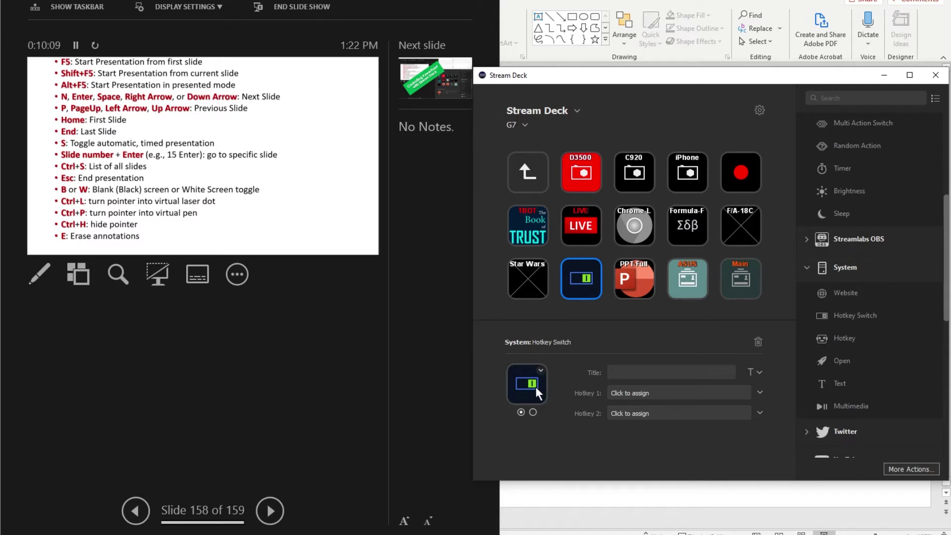
Title the switch NEXT, with Right as hotkey 1 and Left as hotkey 2, then check both states.
click(631, 374)
text(NEXT)
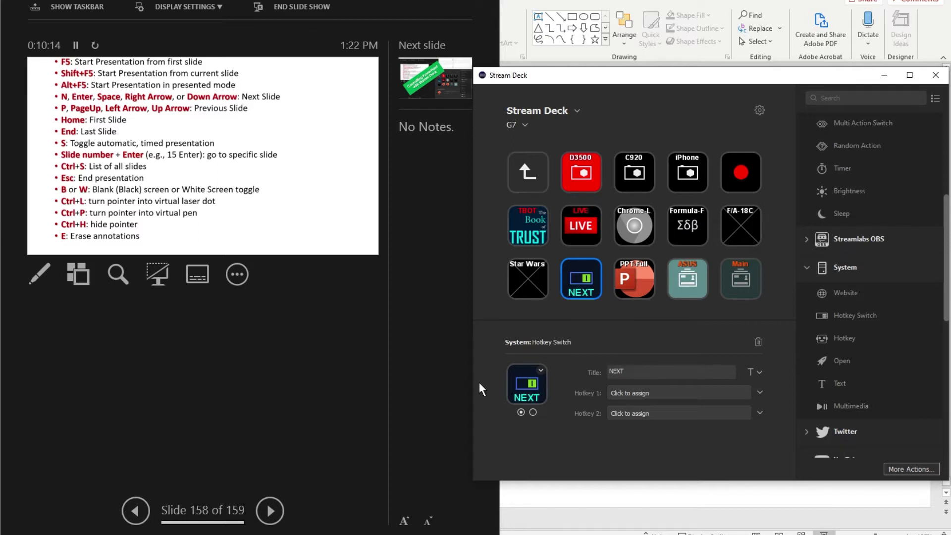
click(633, 393)
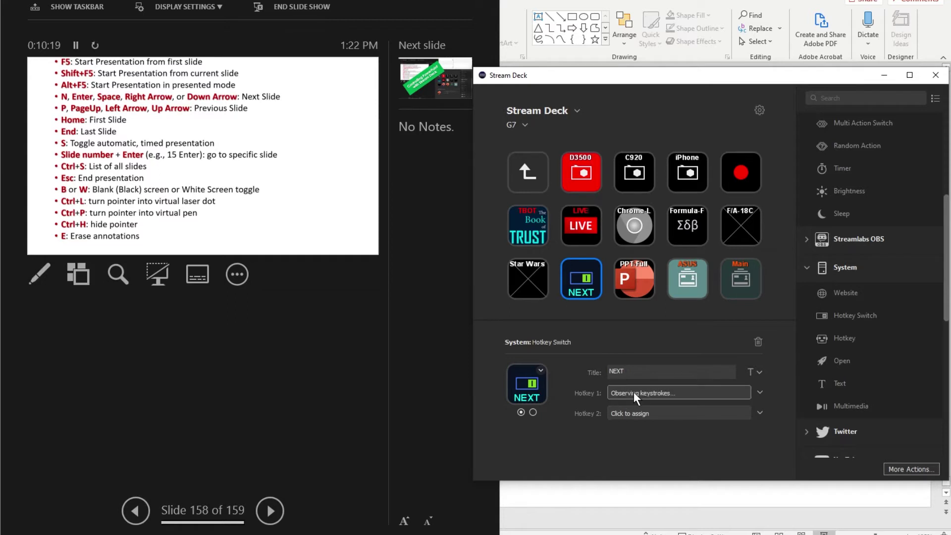
key(Right)
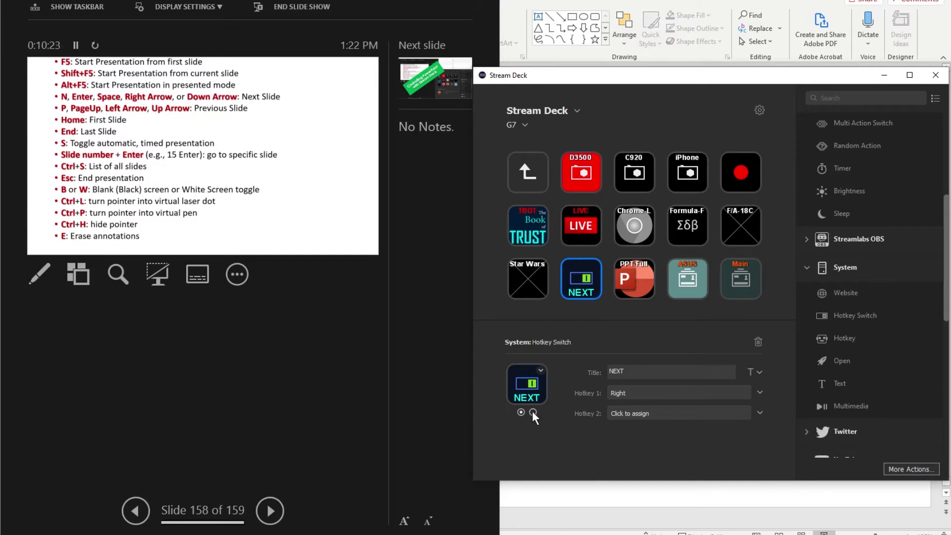
click(666, 411)
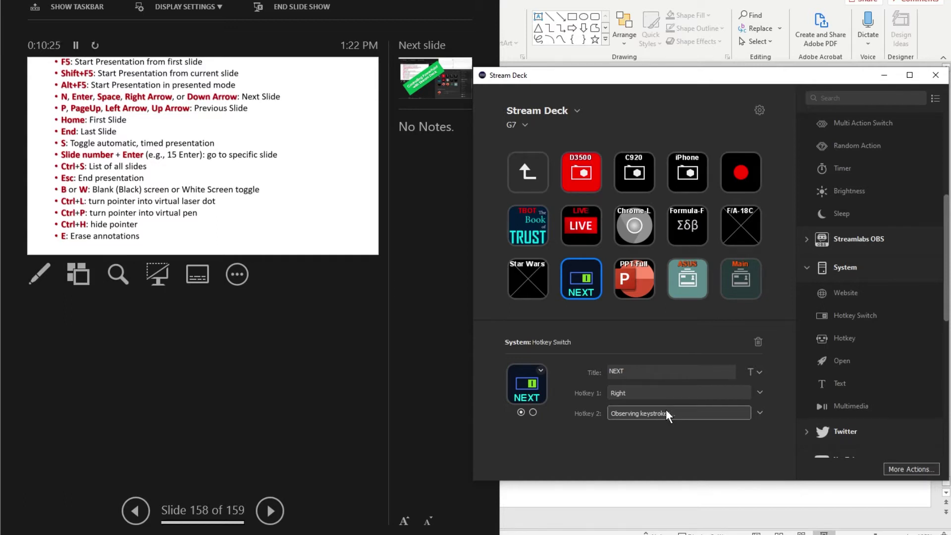
key(Left)
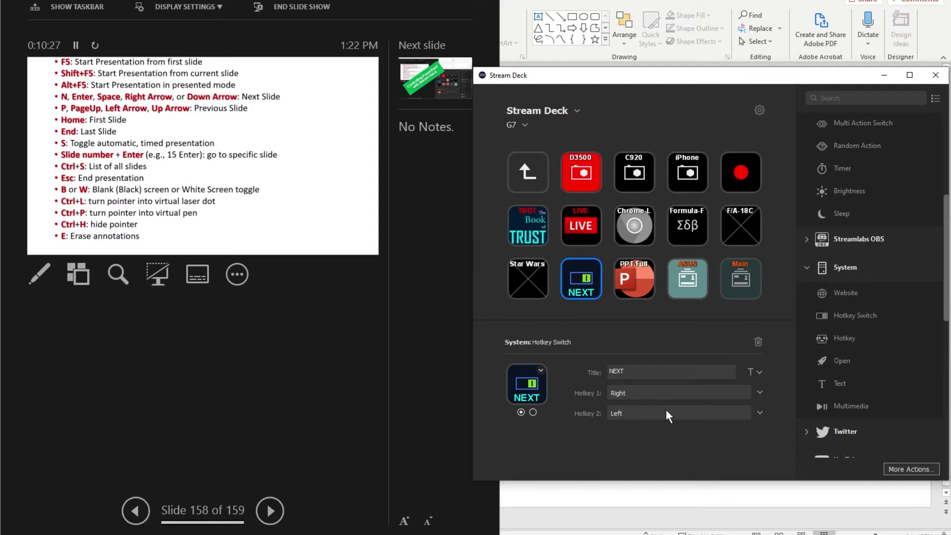
click(532, 412)
click(521, 412)
Set the first state's icon to the red PPT_Small_432 image file.
click(540, 371)
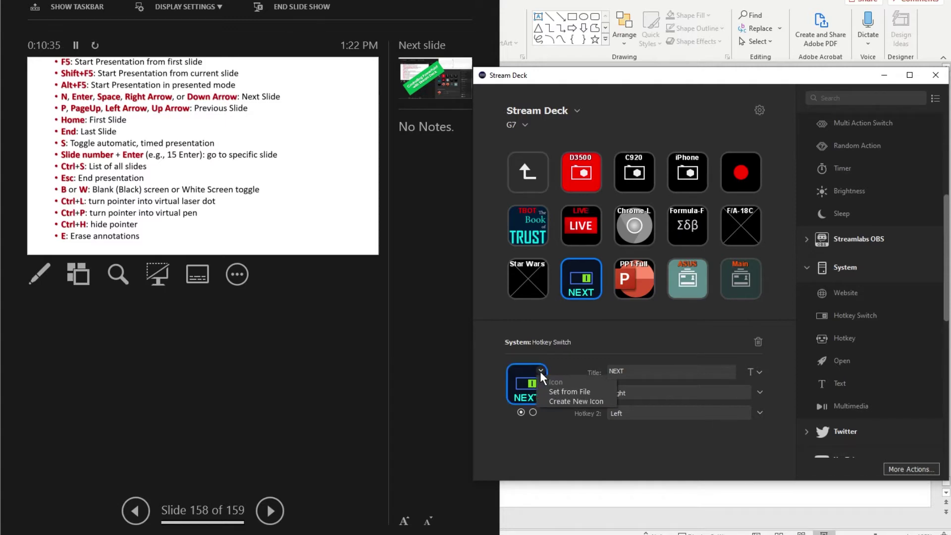
click(553, 392)
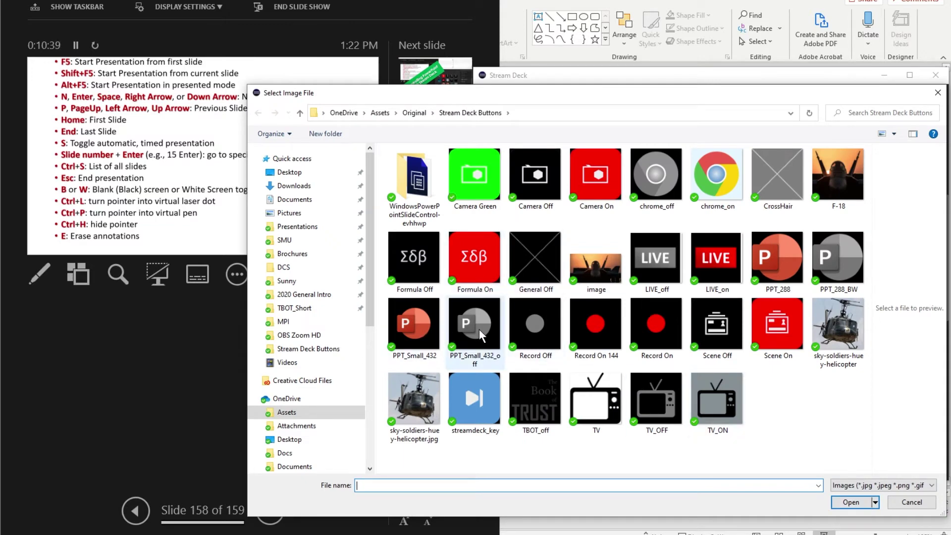
click(426, 328)
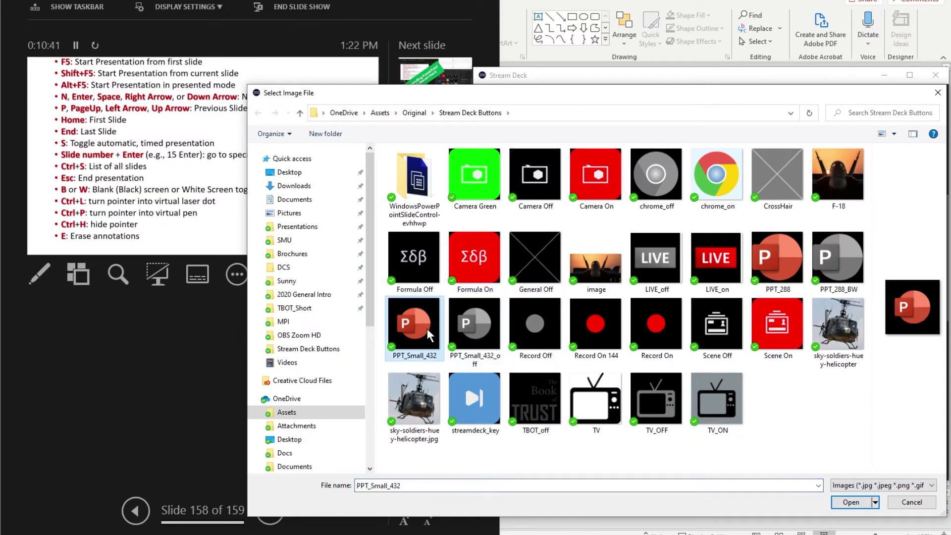
click(849, 502)
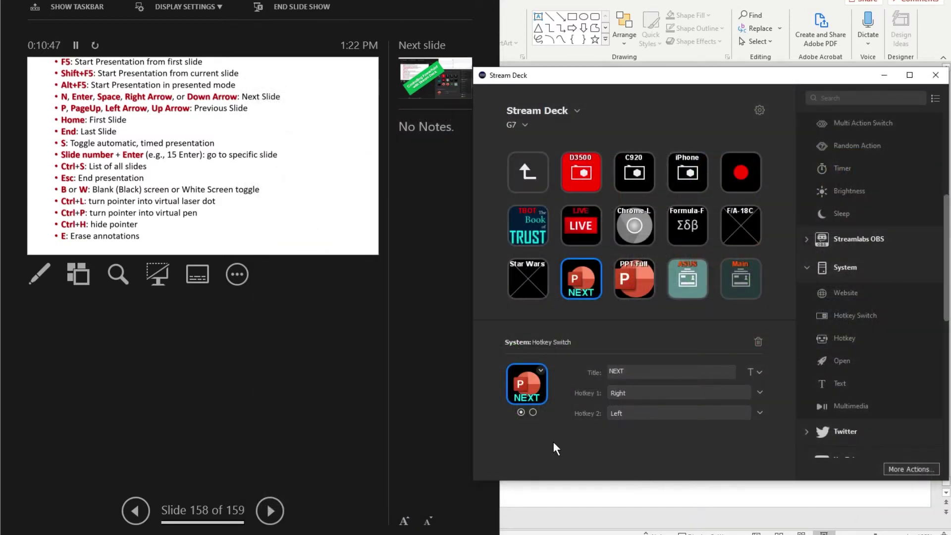
Set the second state's icon to the grey PPT_Small_432_off image file.
click(533, 412)
click(541, 369)
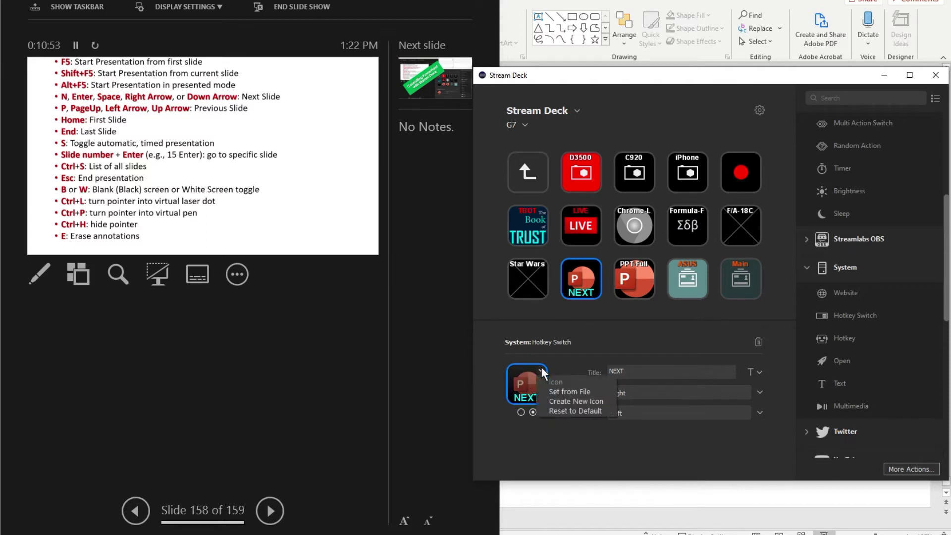
click(551, 391)
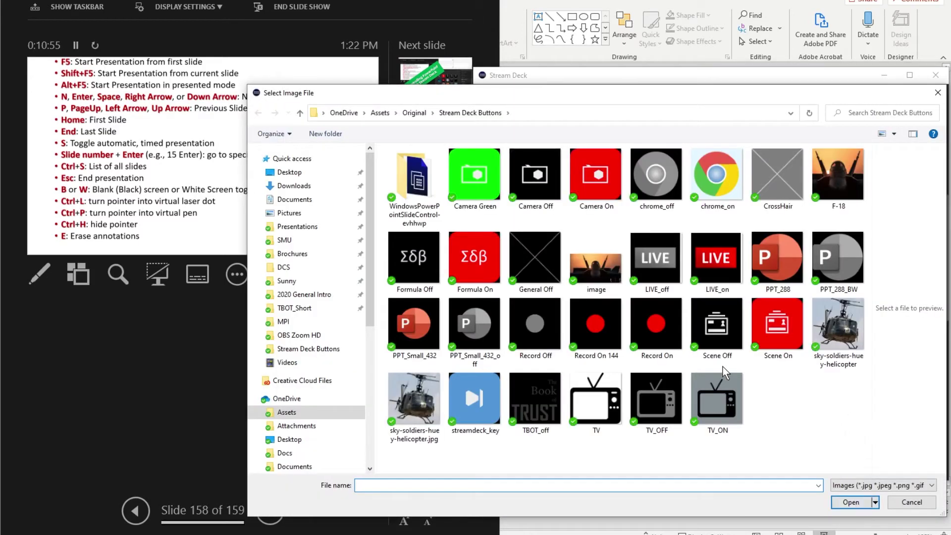
click(480, 332)
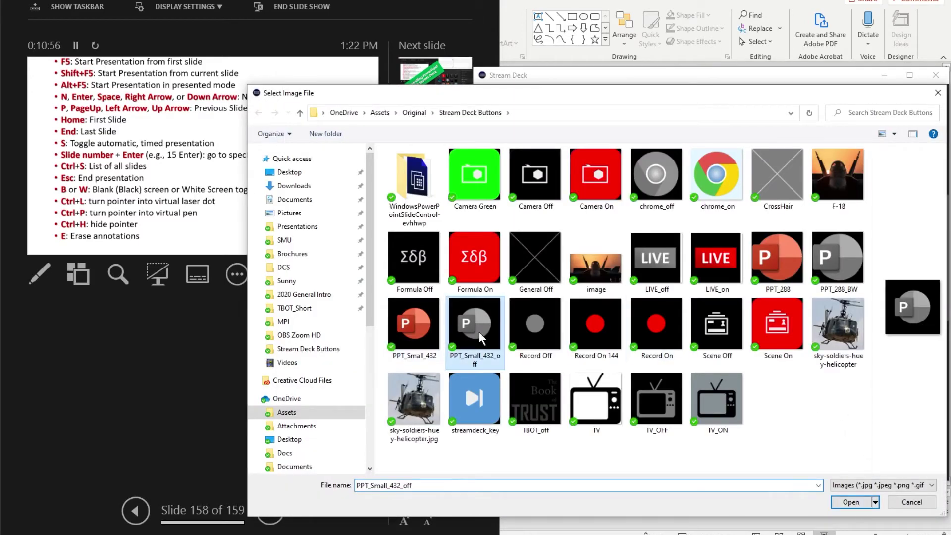
click(857, 504)
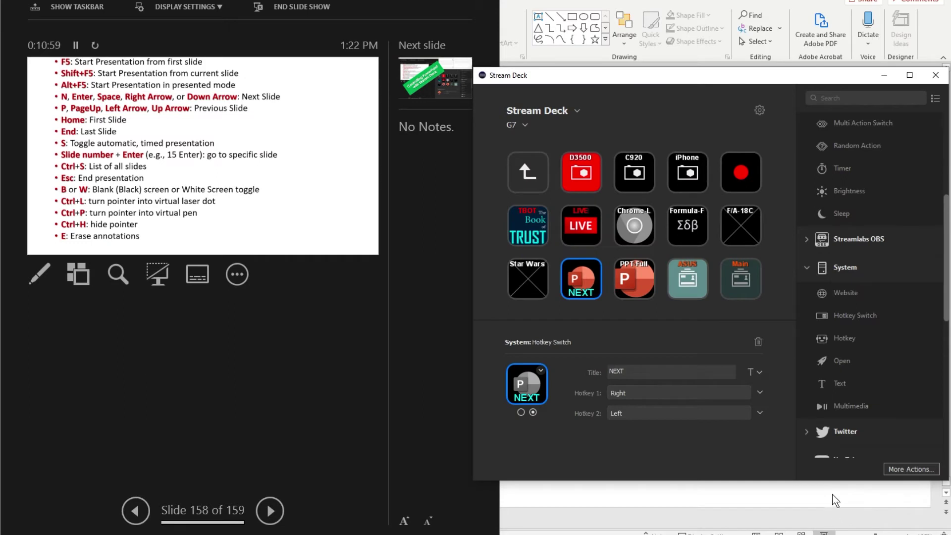
Focus the presenter view and flip between slides 158 and 159 with NEXT, ending on 158.
click(233, 385)
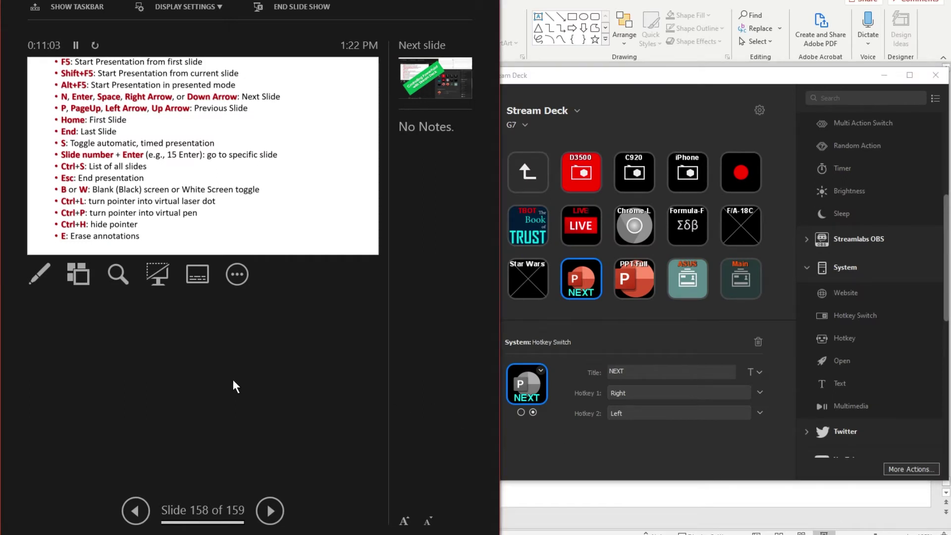
key(Right)
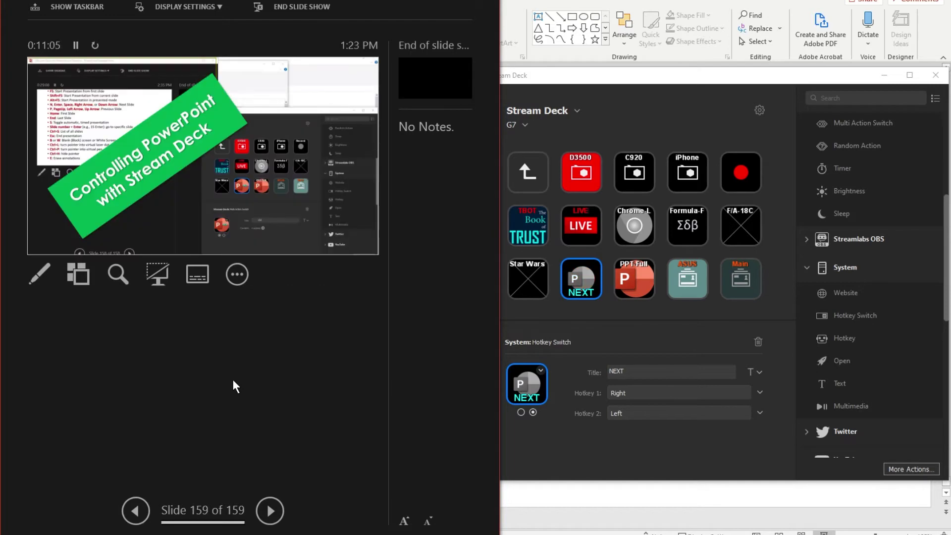
key(Left)
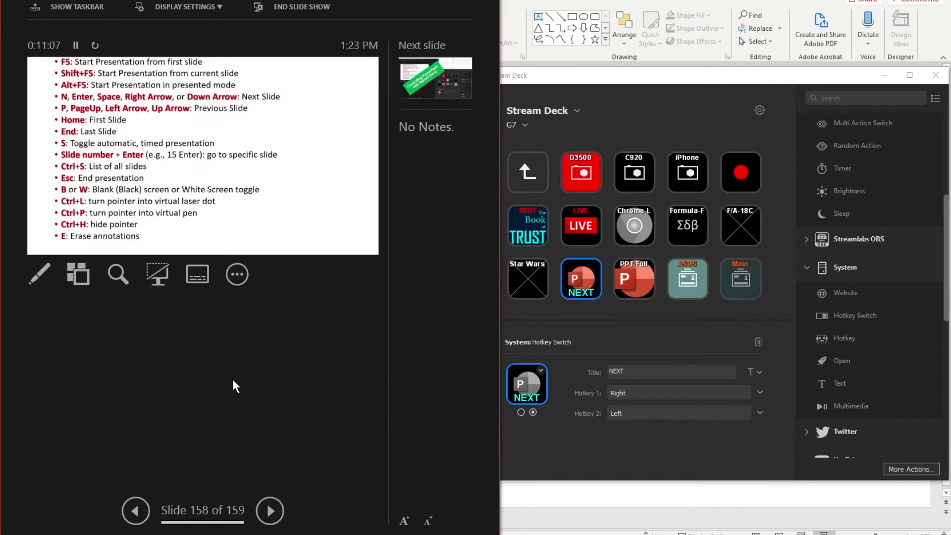
key(Right)
key(Left)
key(Right)
key(Left)
Drop a Stream Deck Multi Action onto a G7 key, replacing its existing action.
scroll(842, 344, down, 4)
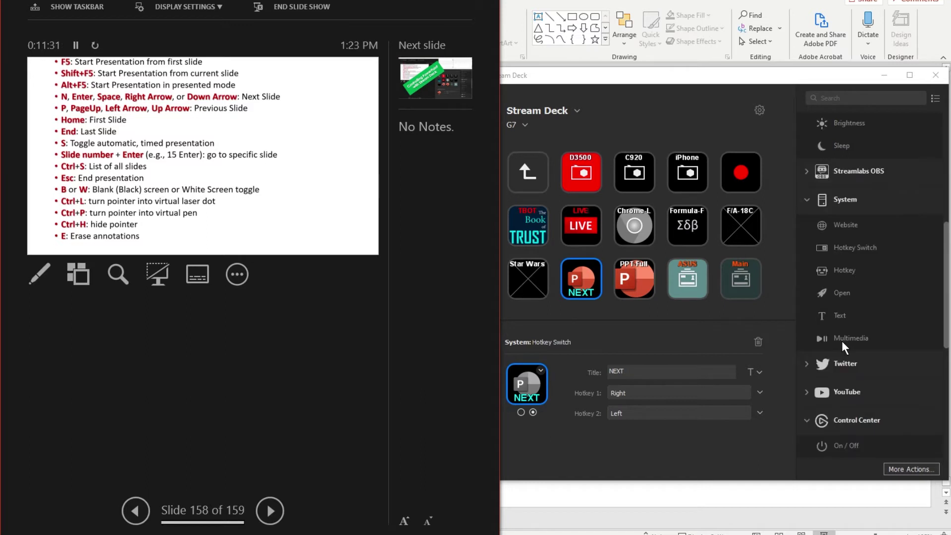
scroll(844, 347, up, 5)
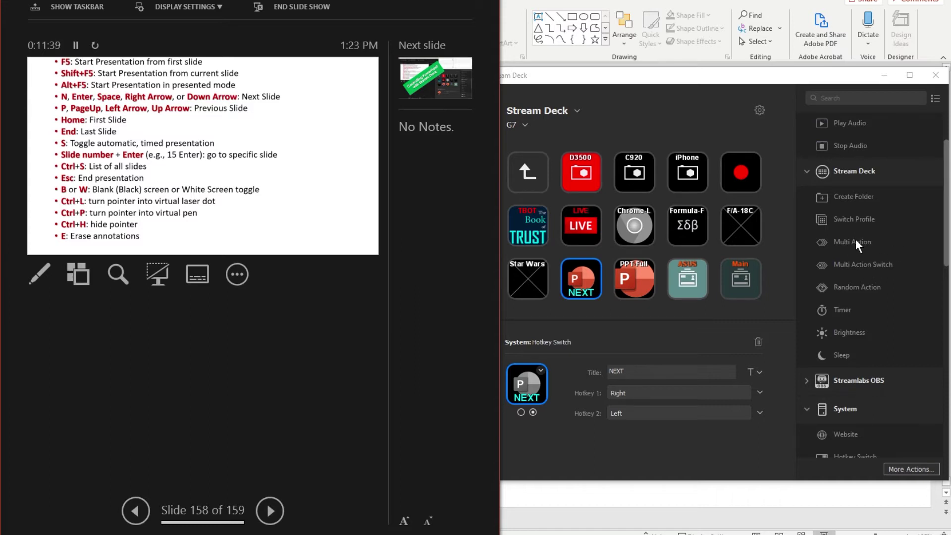
drag(855, 241, 586, 277)
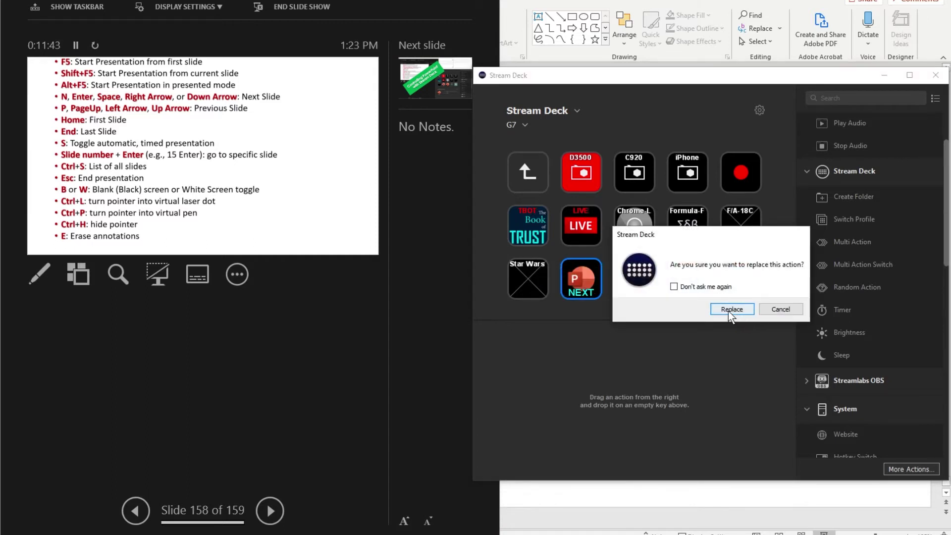
click(728, 309)
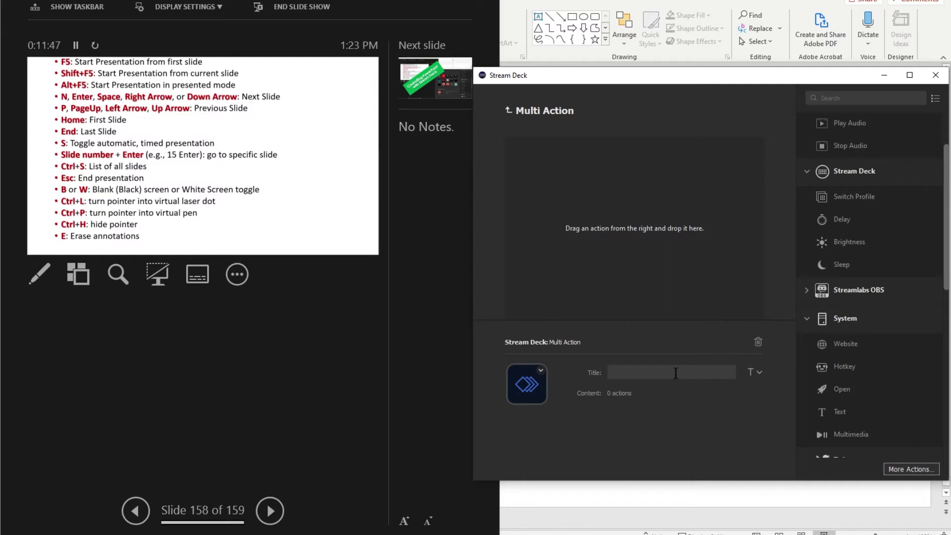
Title the multi action SLIDE15 in 10 pt with middle alignment.
text(SLIDE15)
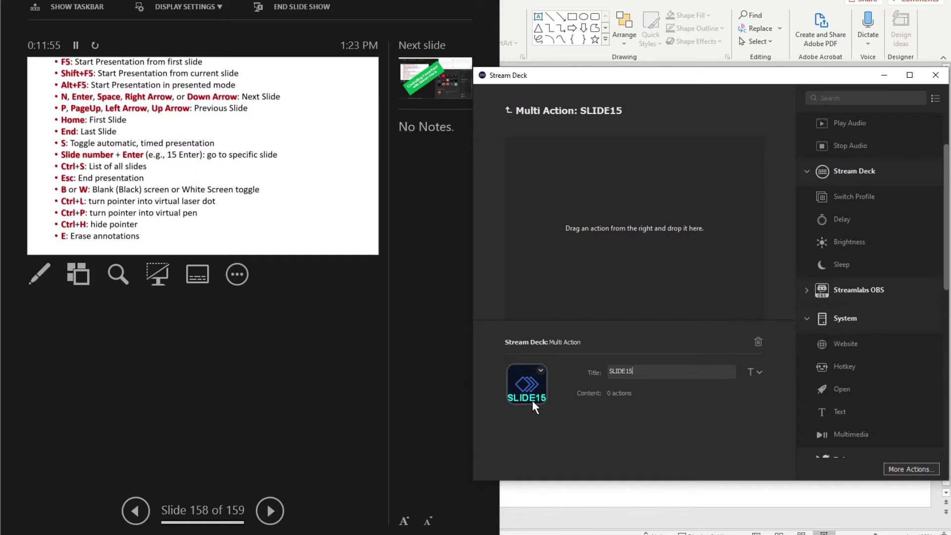
click(758, 373)
click(719, 450)
click(719, 450)
click(799, 406)
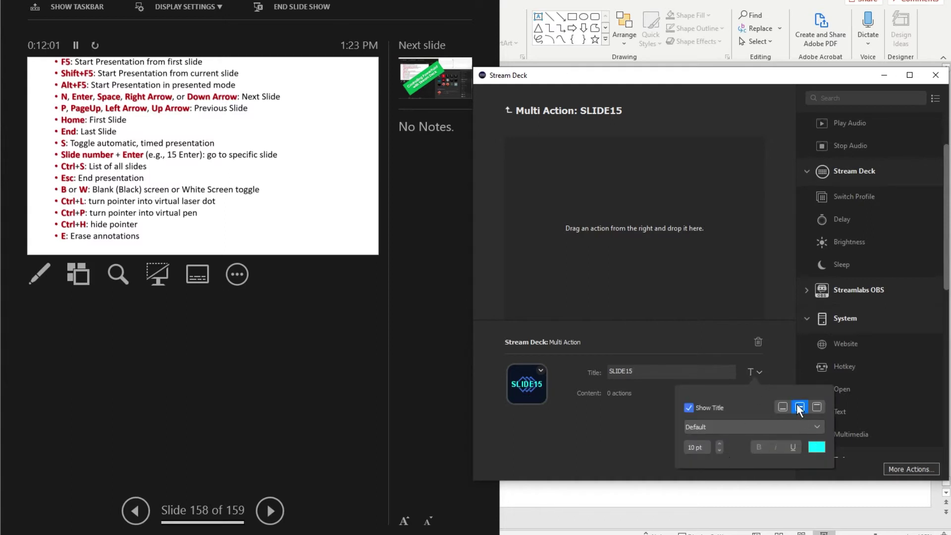
Set the key image from the PPT_288 PowerPoint file.
click(539, 369)
click(539, 369)
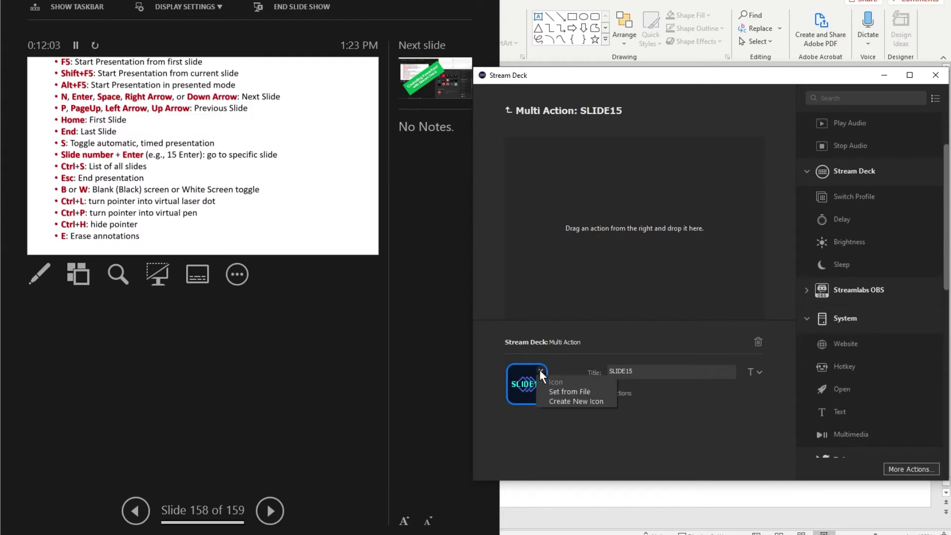
click(551, 388)
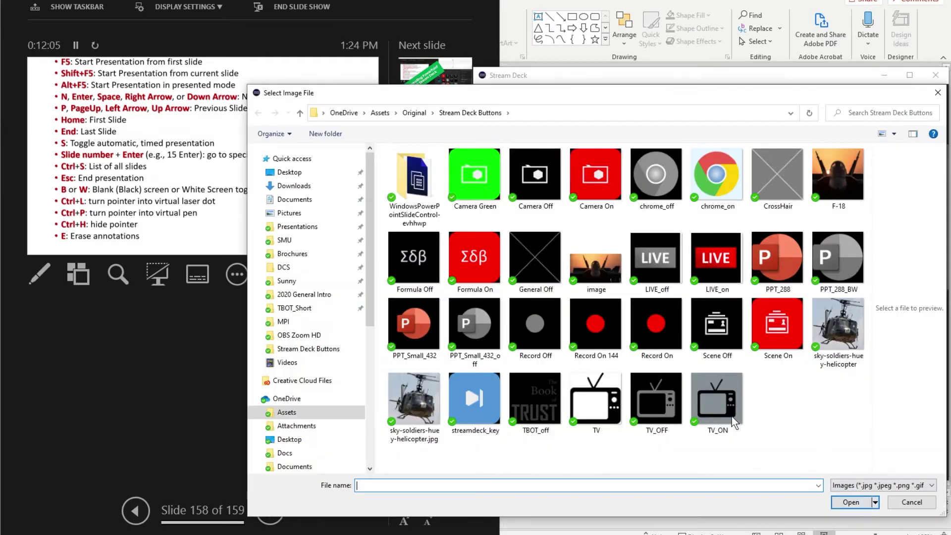
click(788, 259)
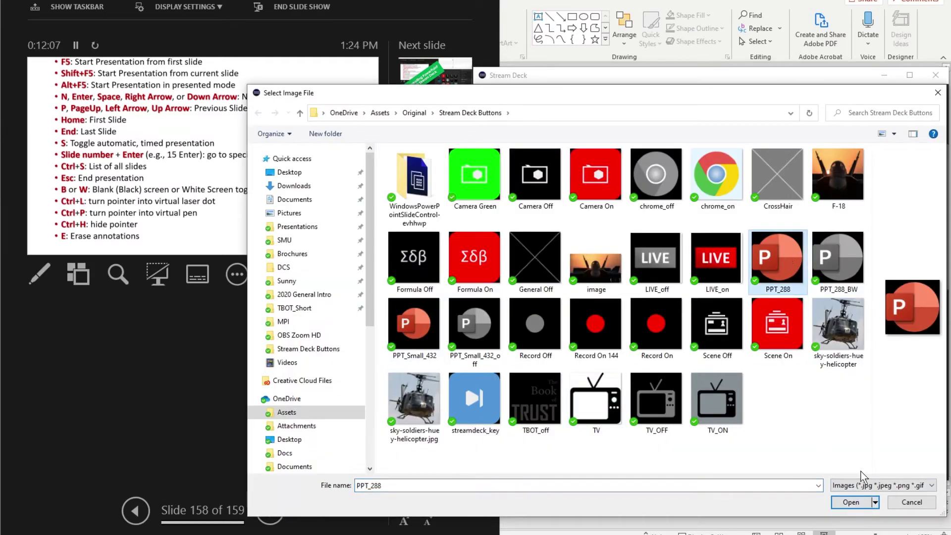
click(851, 502)
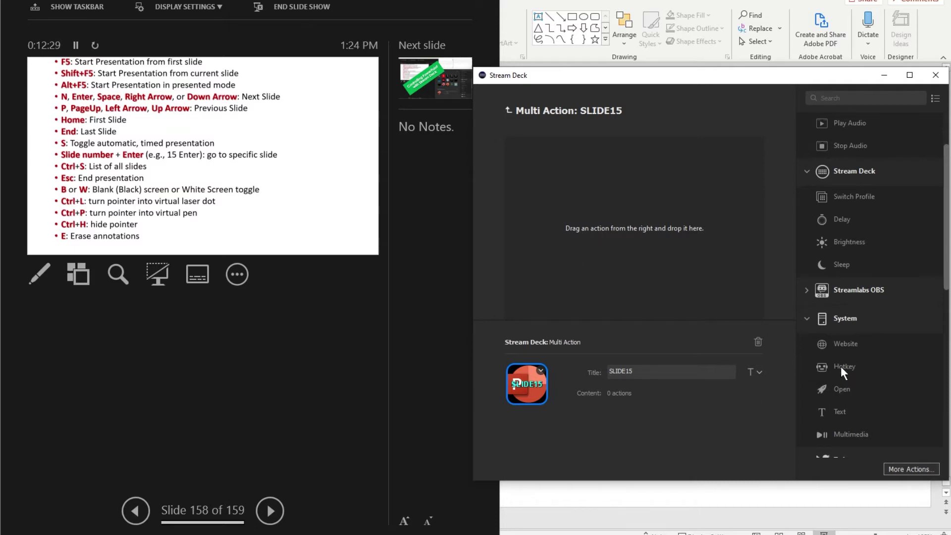
Add two Hotkey actions sending 1 and 5, the second titled 5.
drag(837, 365, 583, 175)
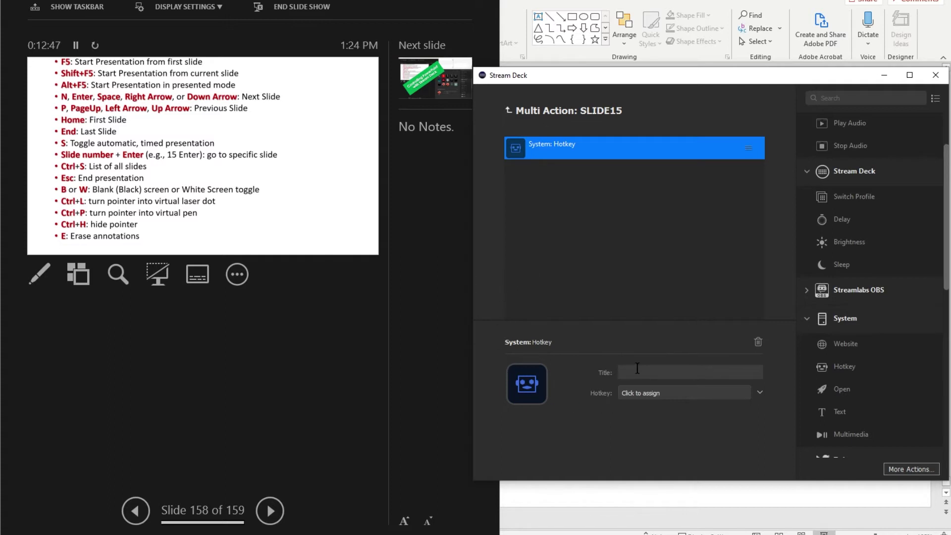
click(693, 396)
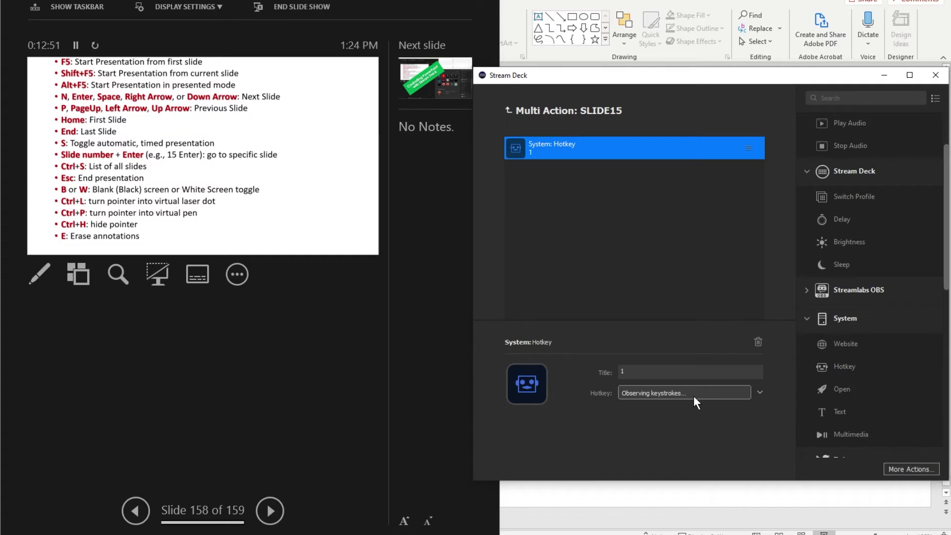
key(1)
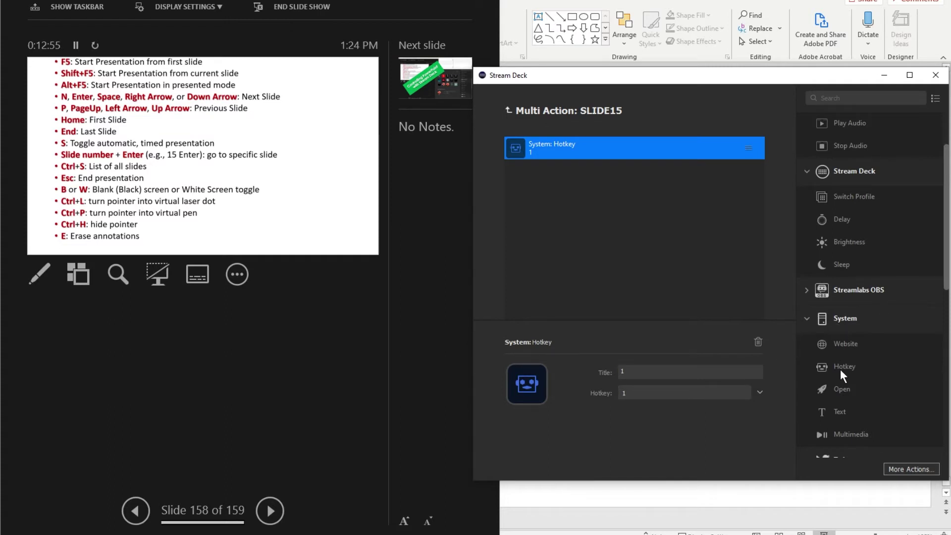
drag(836, 364, 570, 201)
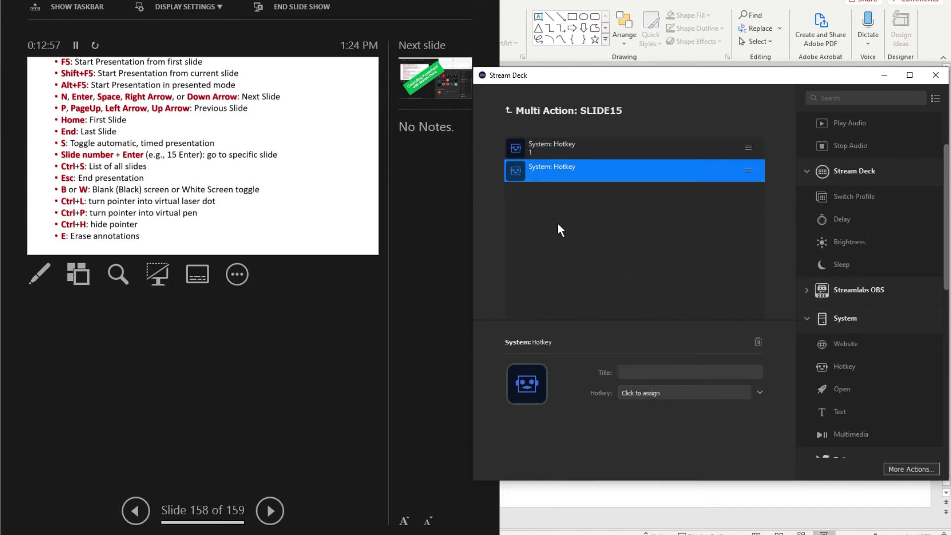
click(619, 375)
text(5)
click(635, 393)
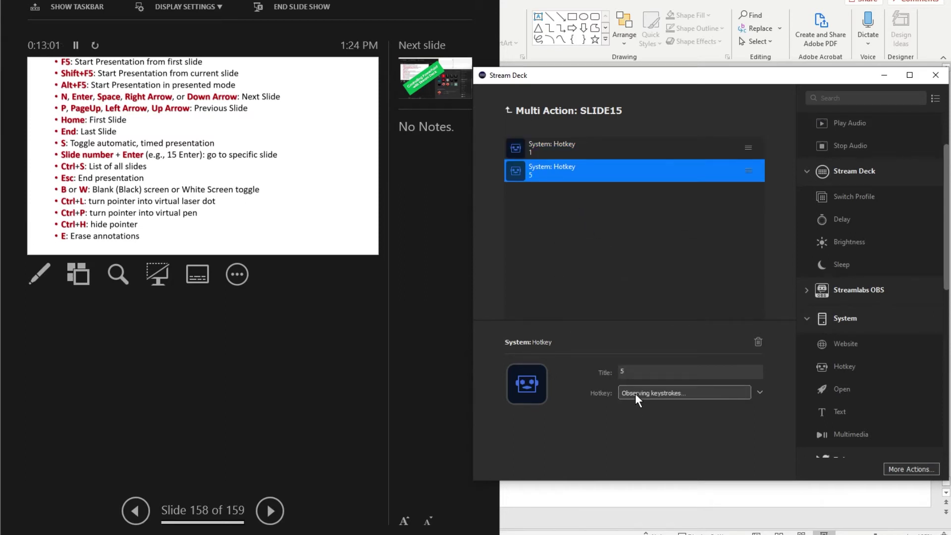
key(5)
Add a third Hotkey action titled ENTER that sends Return.
drag(831, 366, 579, 231)
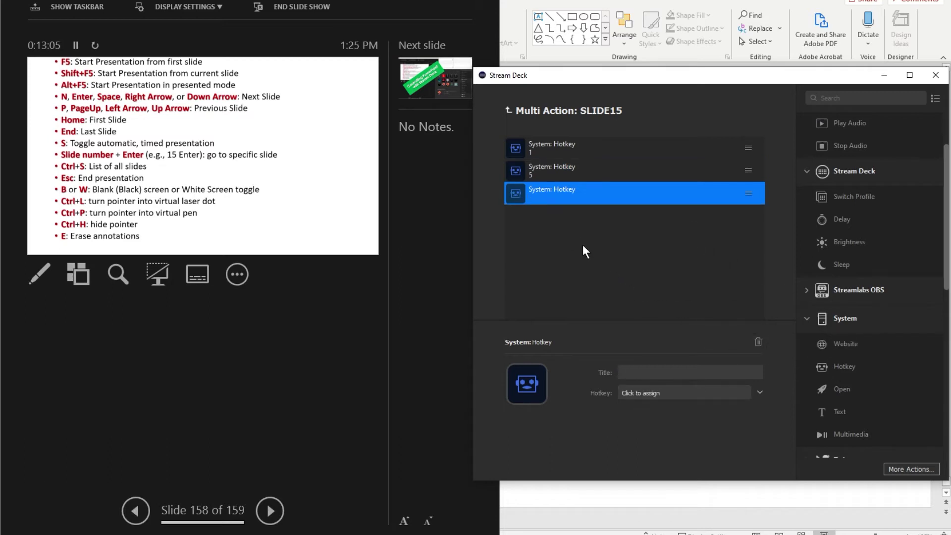
click(645, 375)
text(ENTER)
click(678, 396)
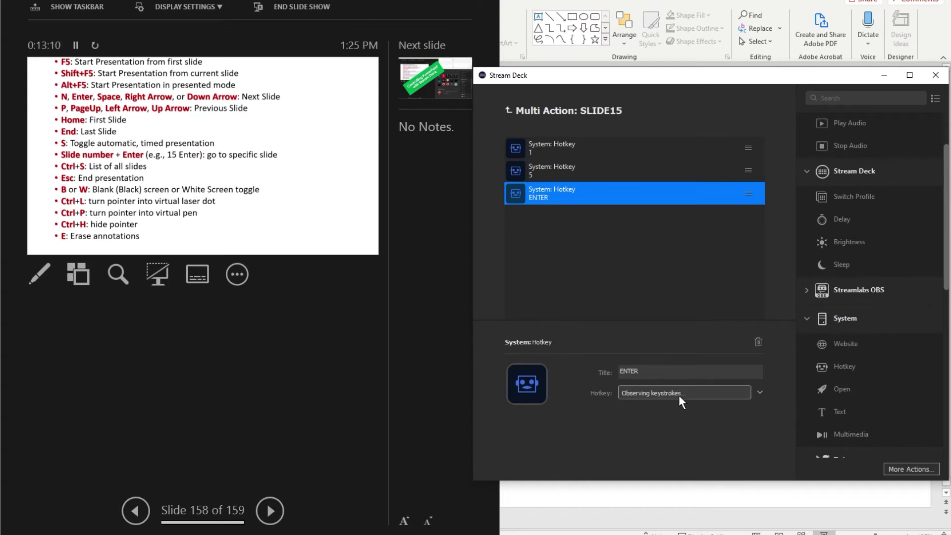
key(Return)
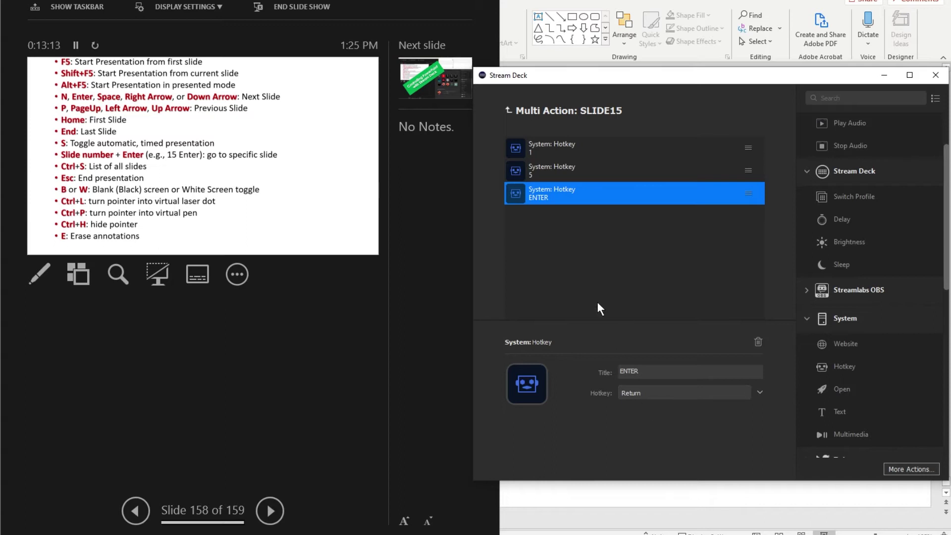
click(578, 280)
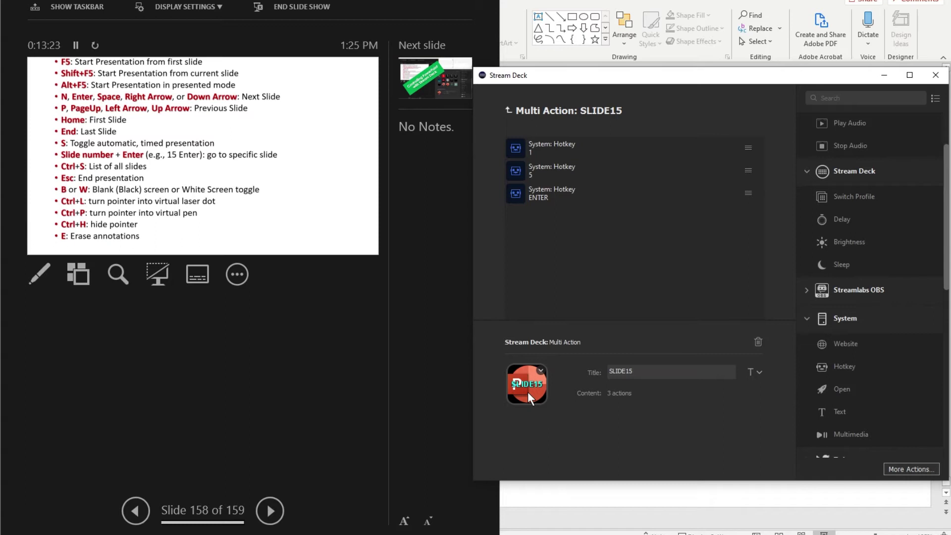
Return to the key grid and fire SLIDE15, jumping the slide show from slide 158 to 15.
click(365, 387)
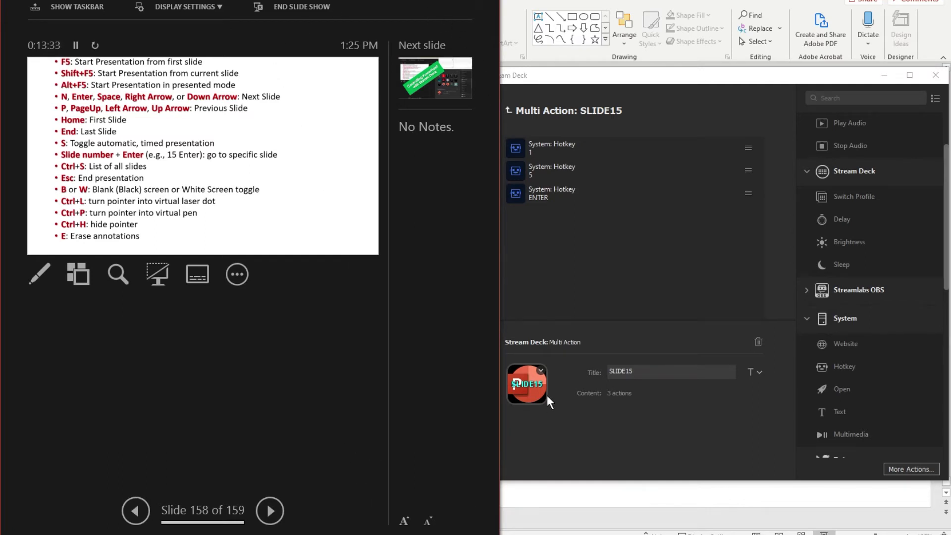
click(538, 82)
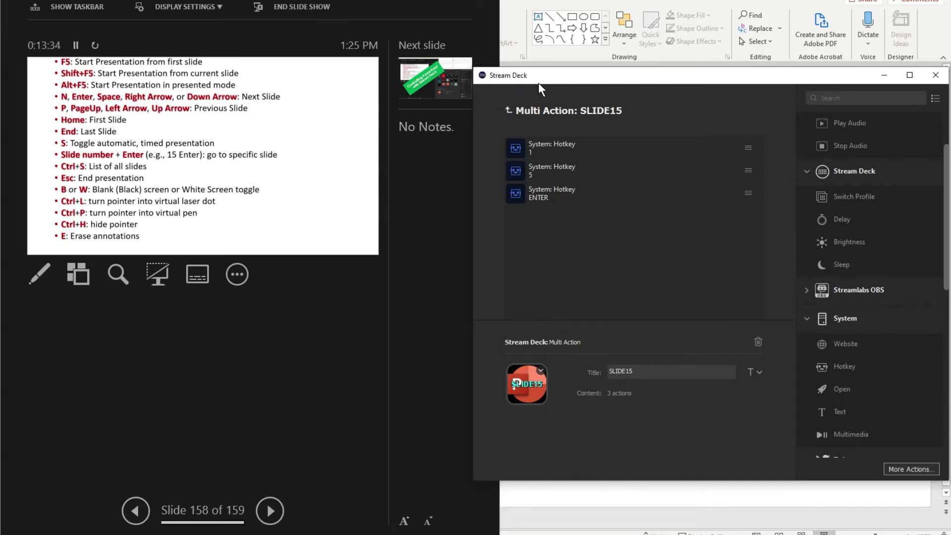
click(510, 109)
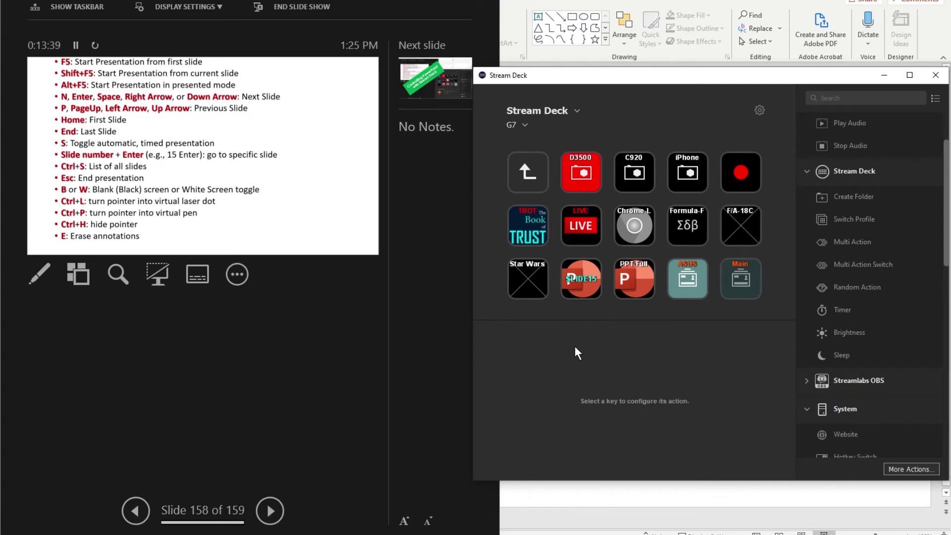
click(278, 350)
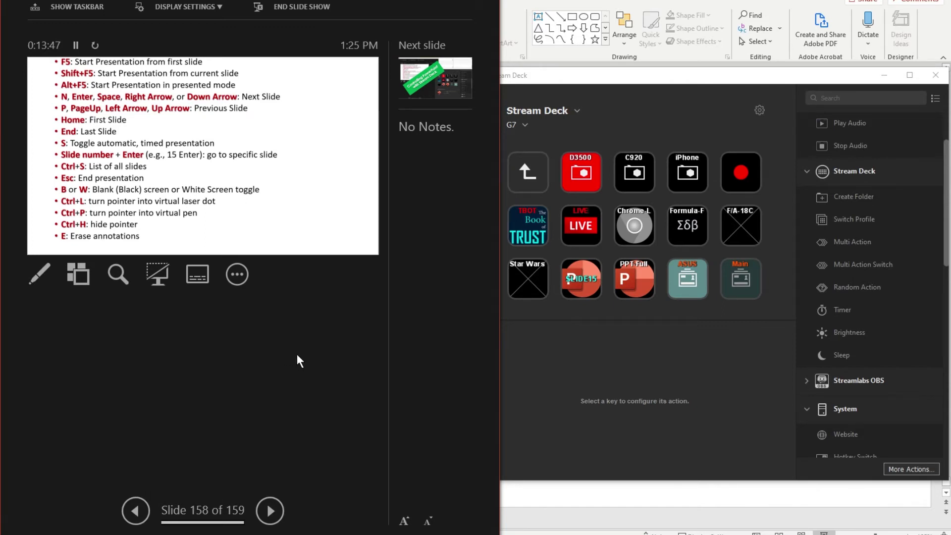
key(1)
key(5)
key(Return)
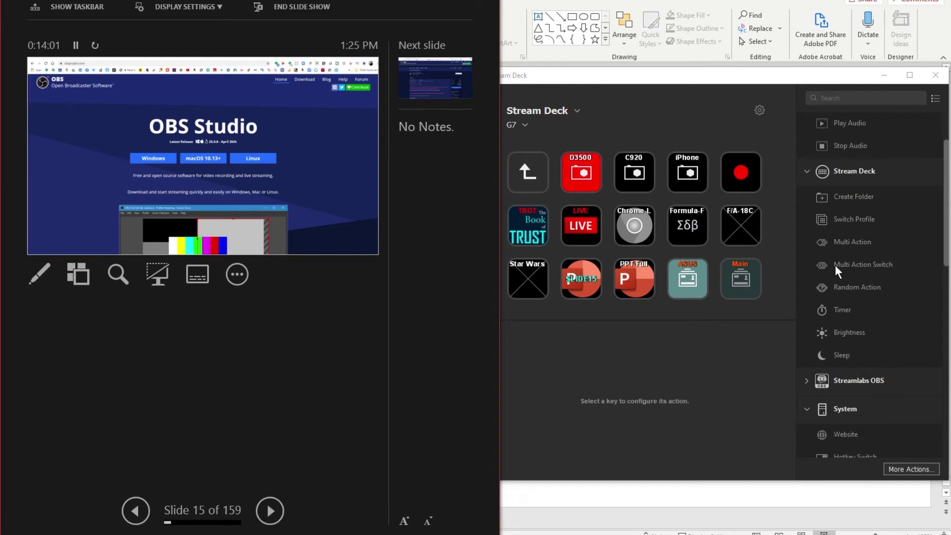
Replace the key with a Multi Action Switch and check its two states.
drag(835, 265, 589, 278)
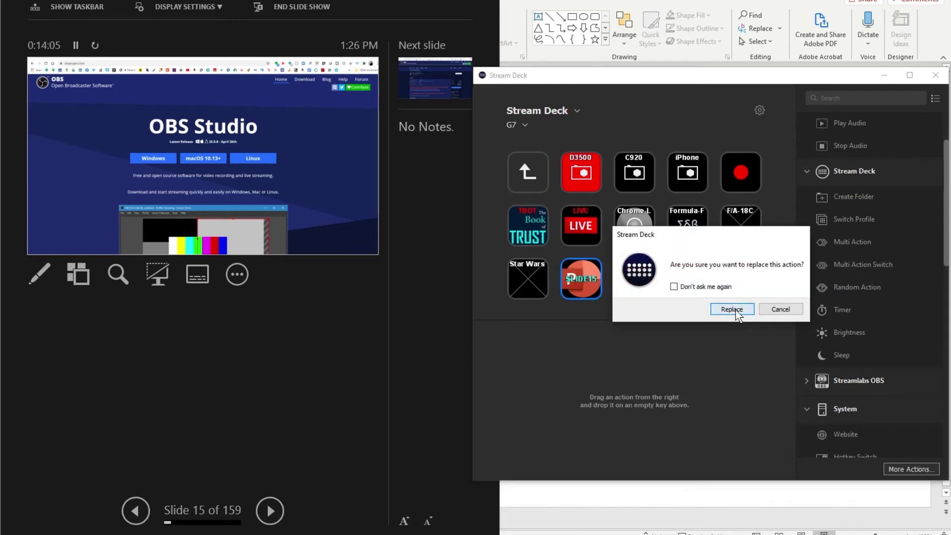
click(735, 309)
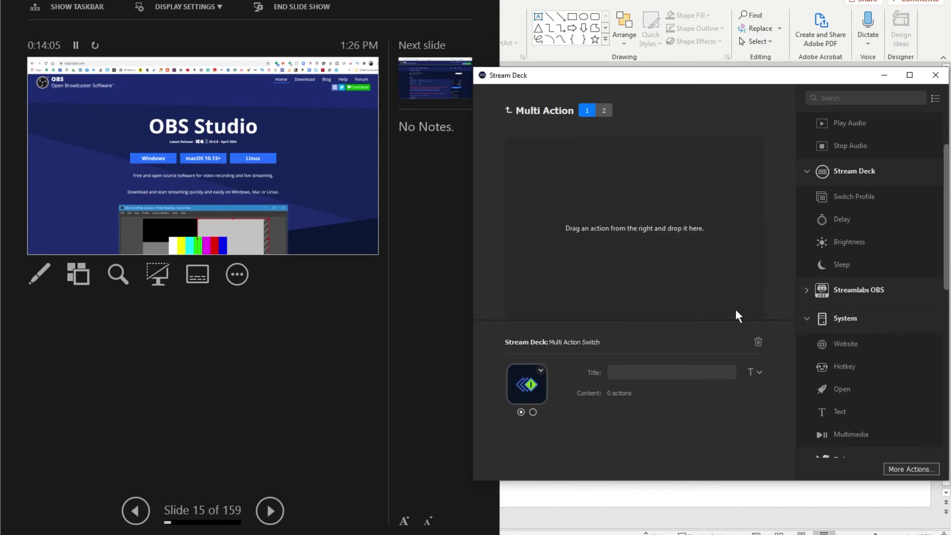
click(532, 411)
click(521, 412)
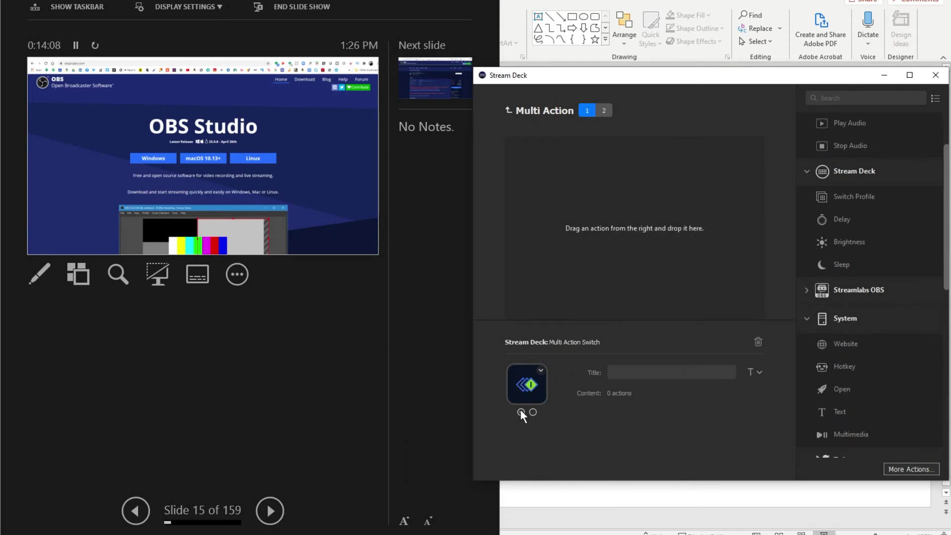
click(604, 110)
click(588, 110)
In state 1, add Hotkey actions 1 (titled 1) and Return (titled ENTER).
drag(835, 366, 557, 165)
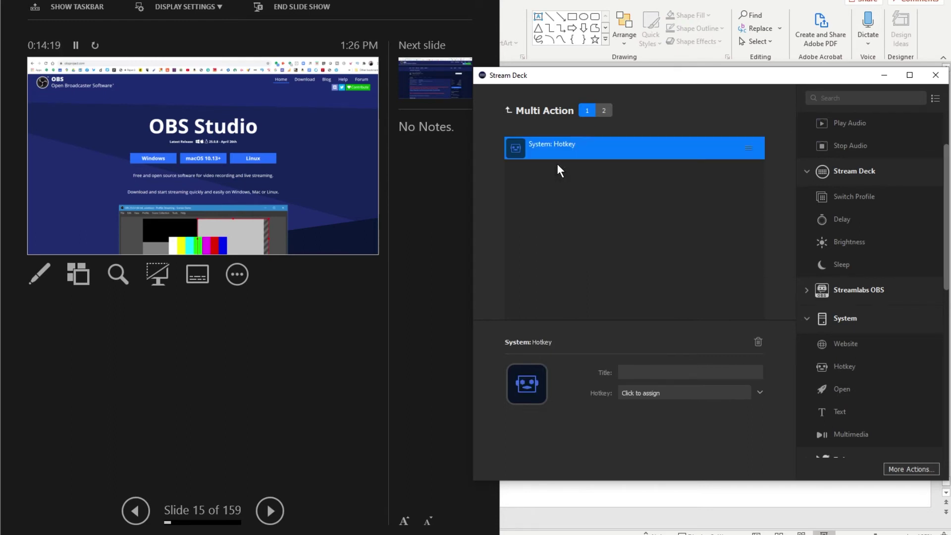
click(633, 374)
text(1)
click(639, 393)
key(1)
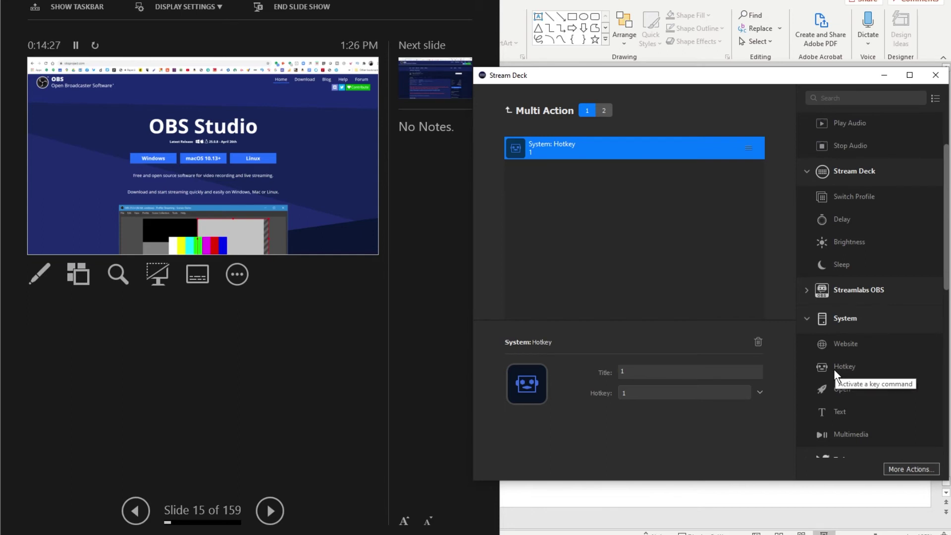
drag(833, 369, 591, 204)
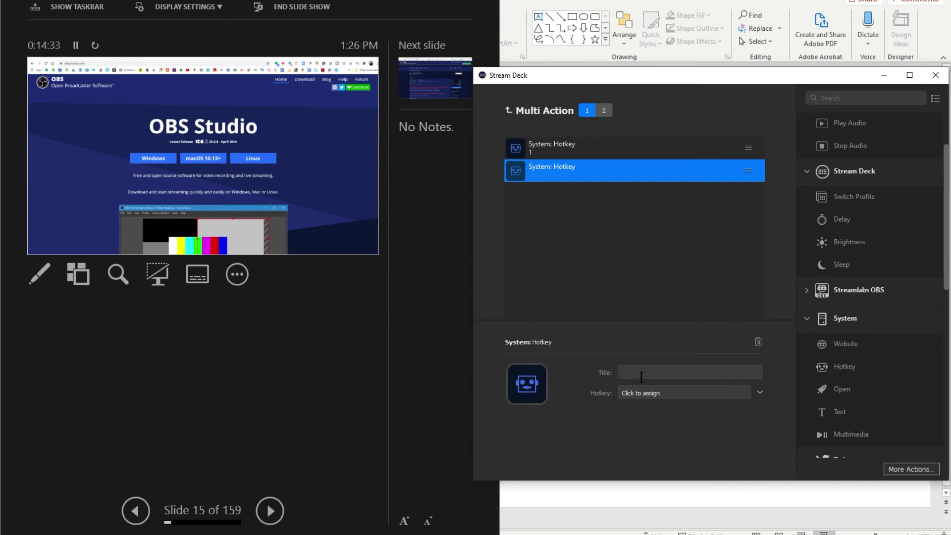
text(ENTER)
click(635, 391)
key(Return)
In the second state, add a Hotkey action titled 5 sending 5, deleting a mistaken 1 step.
click(603, 111)
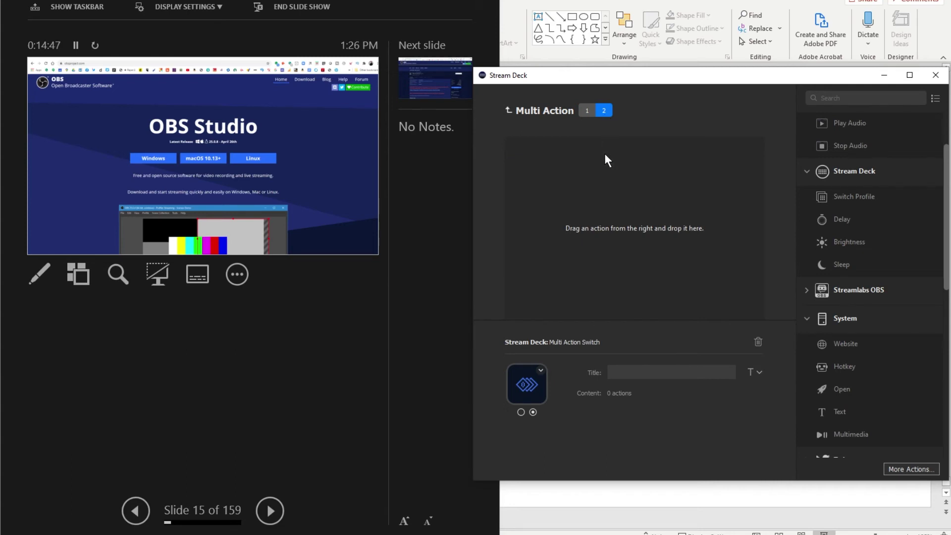
drag(849, 365, 598, 166)
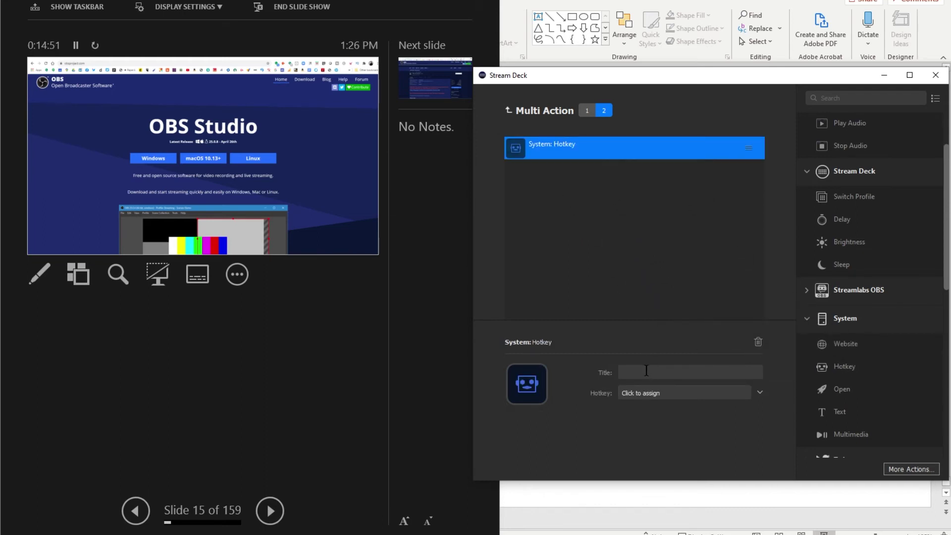
text(1)
click(640, 391)
key(1)
key(Delete)
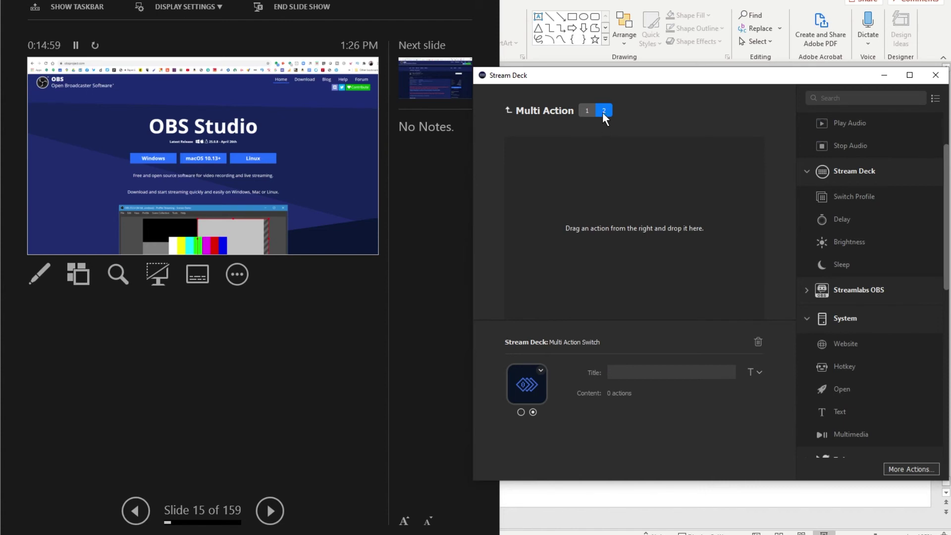
drag(830, 363, 598, 198)
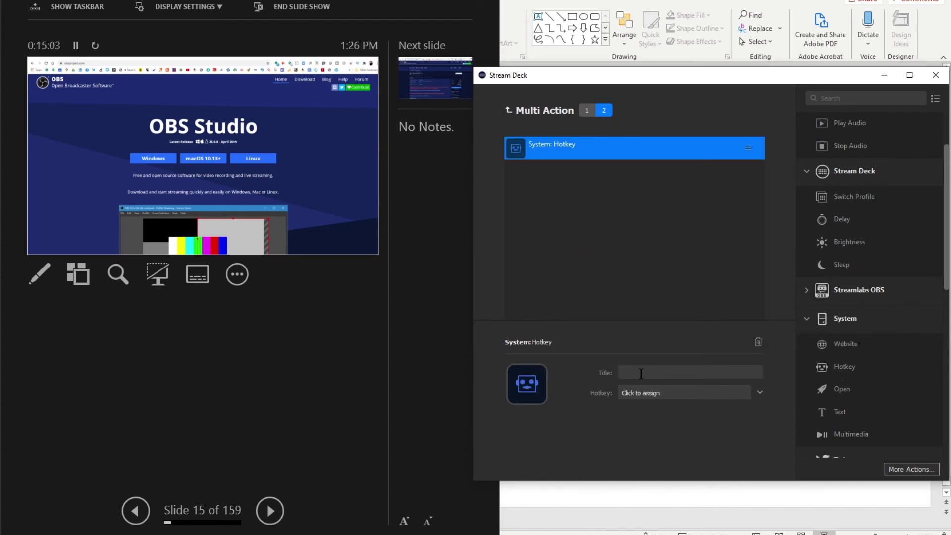
text(5)
click(641, 391)
key(5)
Add a second Hotkey action titled ENTER that sends Return.
drag(829, 354, 613, 221)
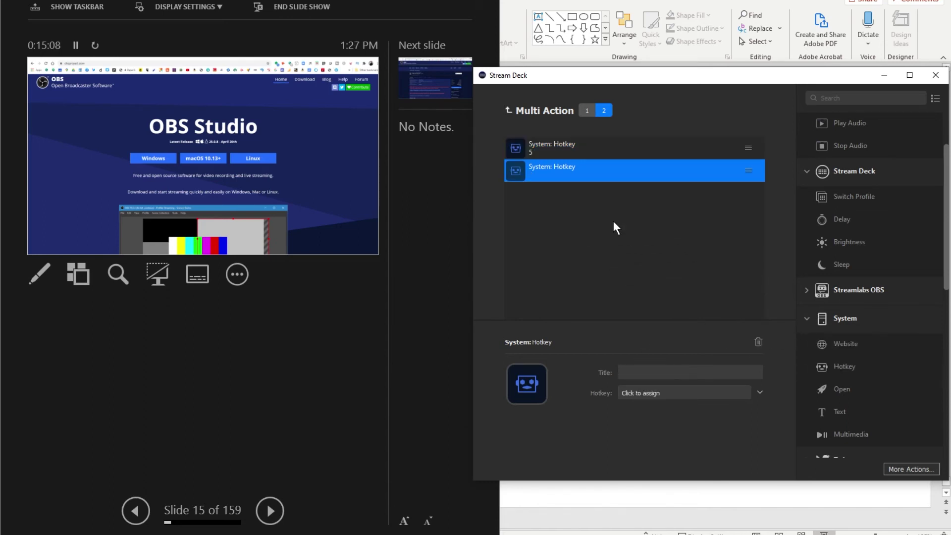
click(637, 371)
text(ENTER)
click(677, 396)
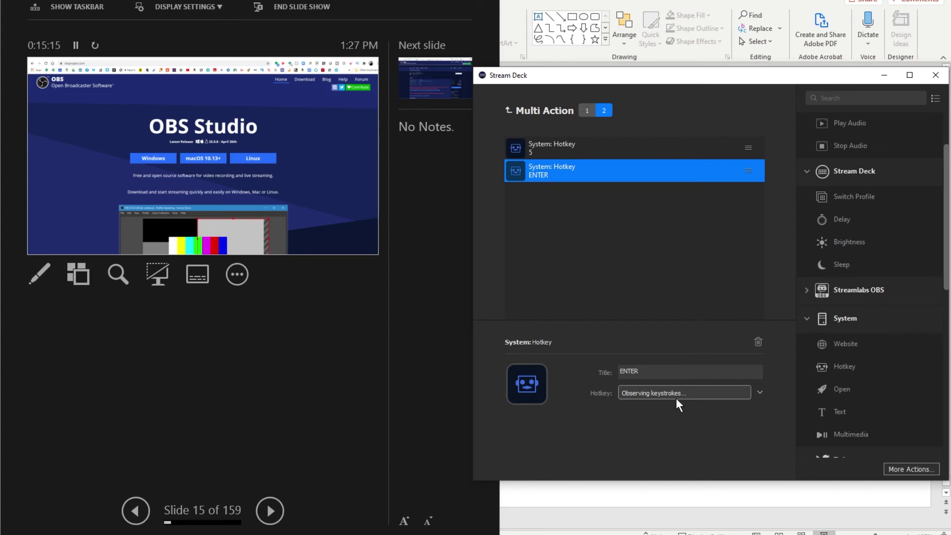
key(Return)
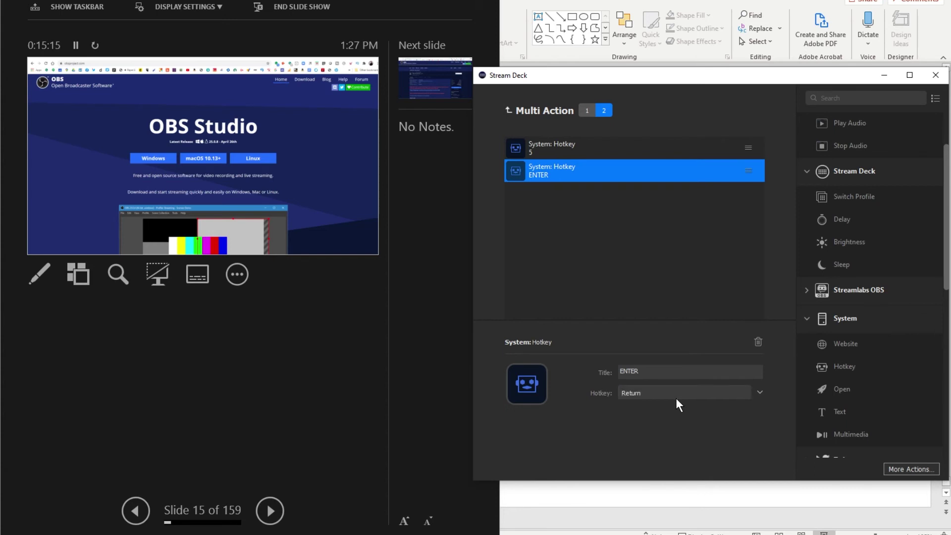
click(585, 110)
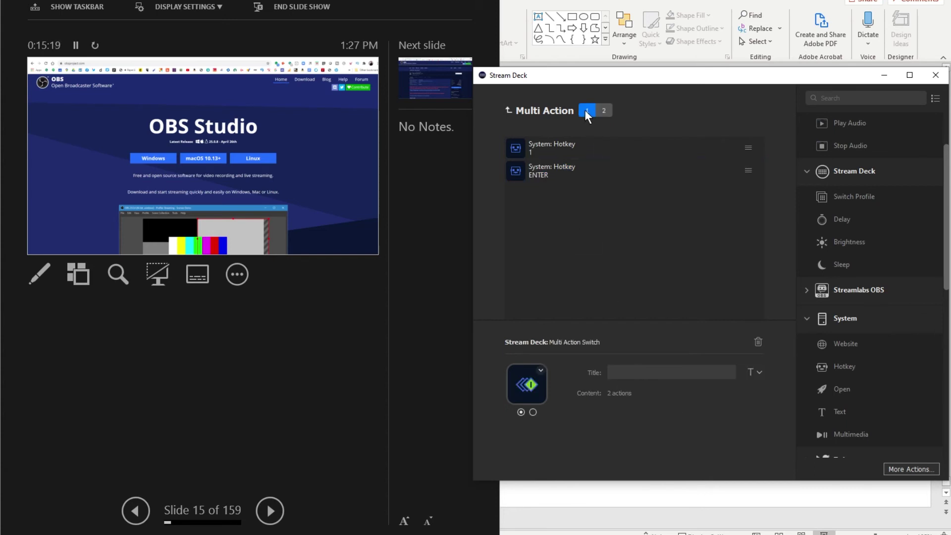
Title the second state 1/5 and raise its font size to 18 pt.
click(603, 111)
text(1/15)
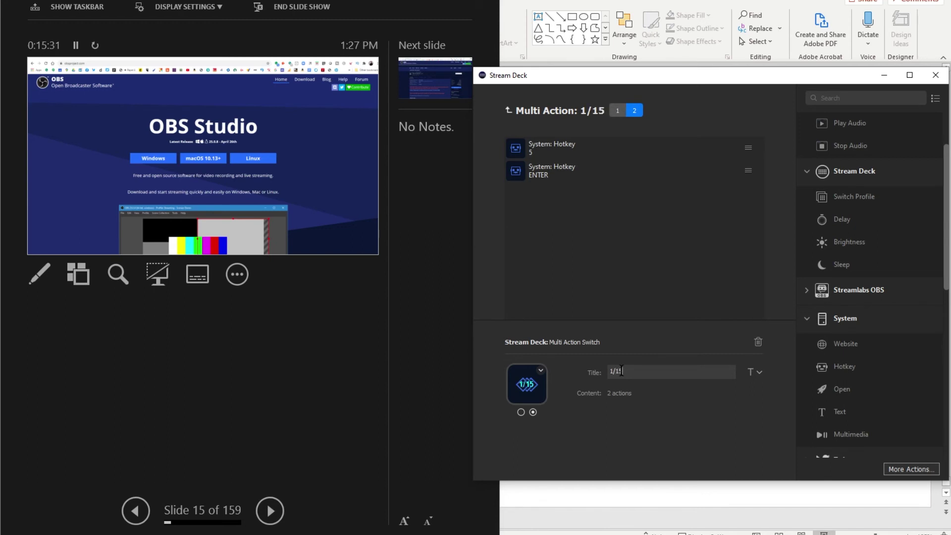
key(BackSpace)
key(BackSpace)
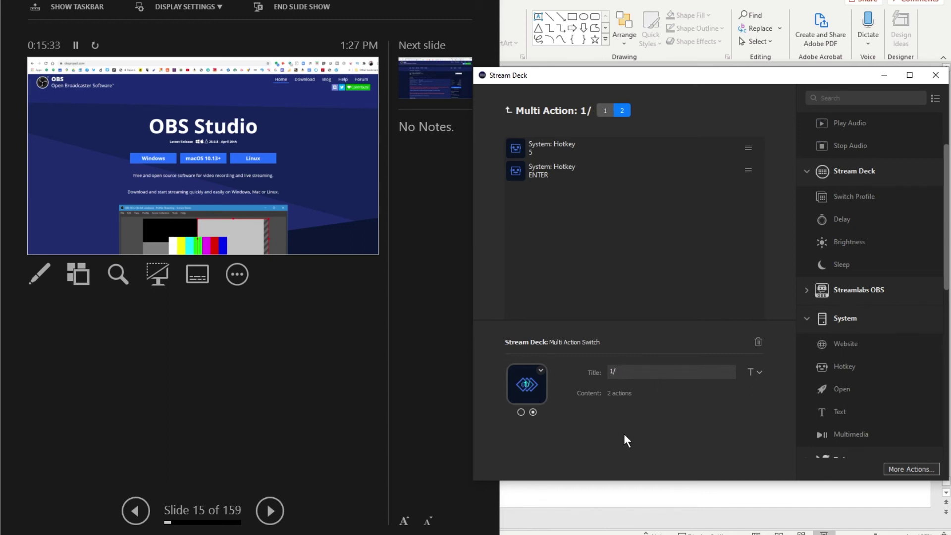
text(5)
click(760, 371)
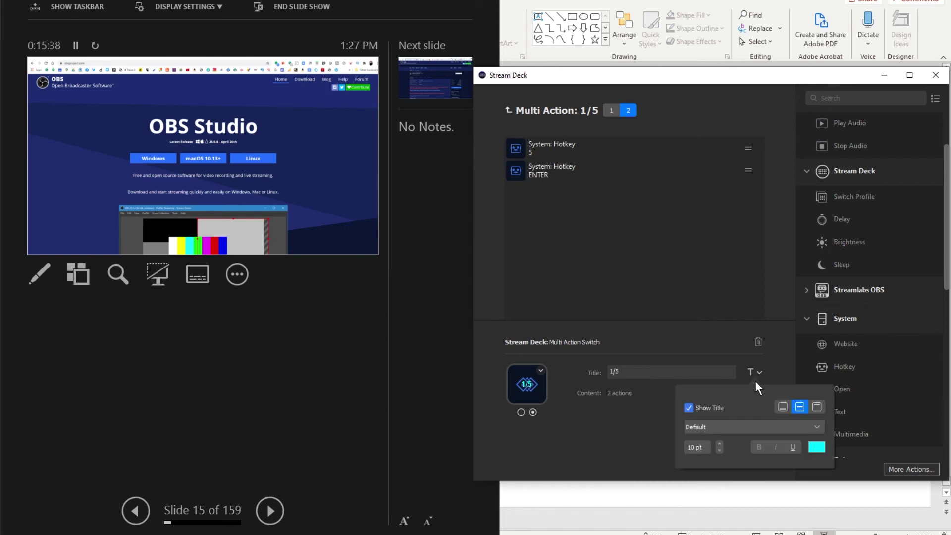
click(719, 444)
click(719, 444)
click(718, 444)
click(719, 444)
click(719, 444)
click(719, 444)
click(719, 444)
click(718, 444)
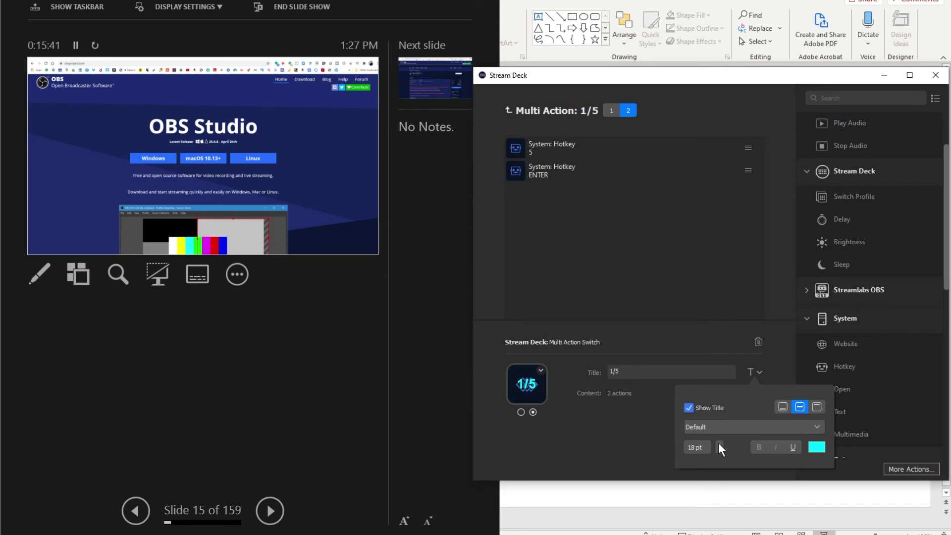
Set the second state's icon to the PPT_288 PowerPoint image.
click(540, 371)
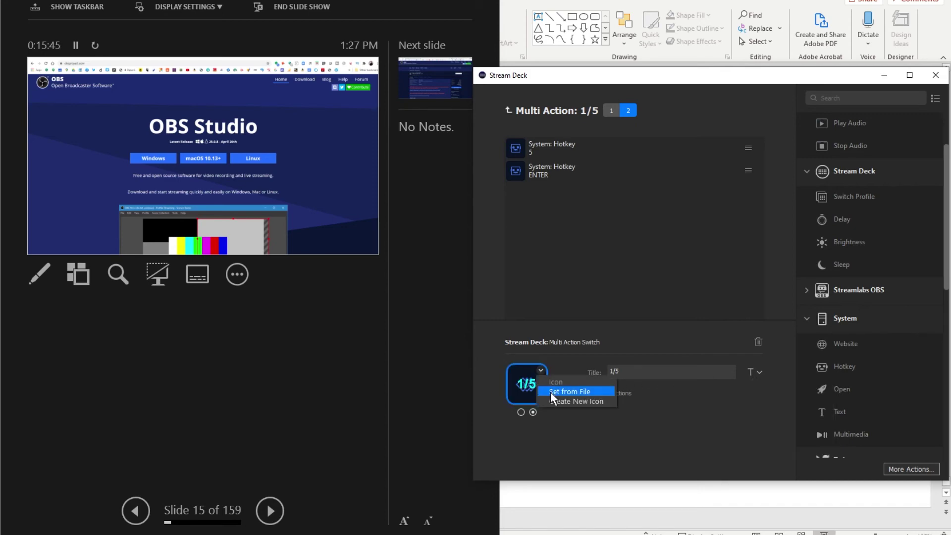
click(551, 391)
click(776, 263)
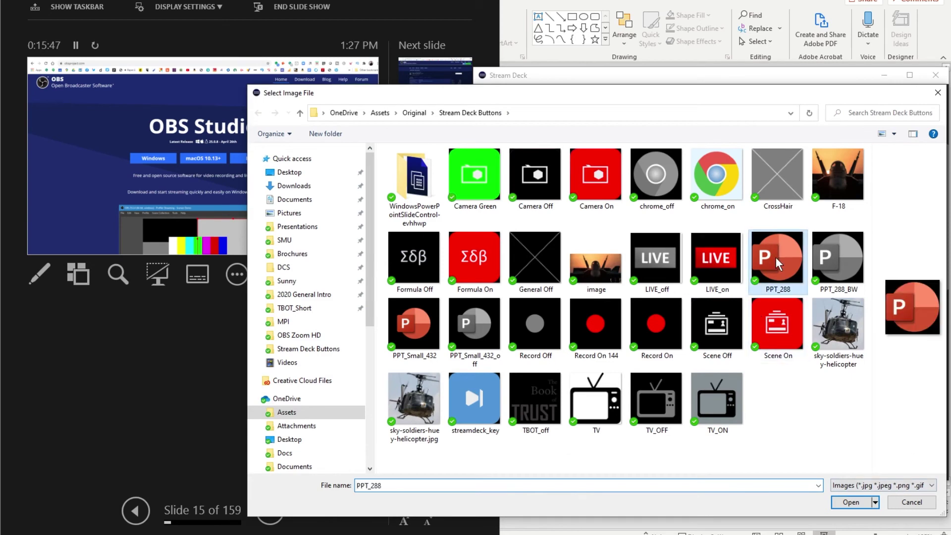
click(847, 501)
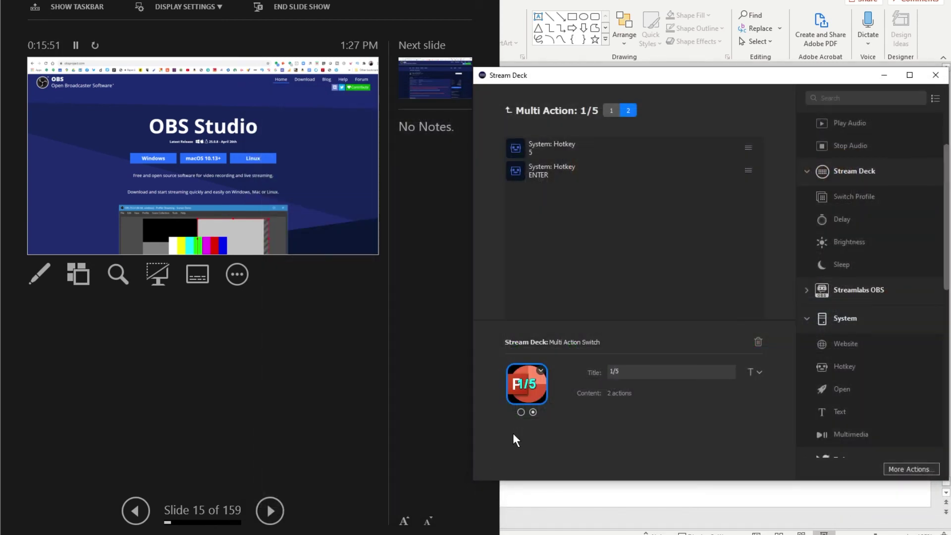
Title the first state 1/5 and give it the PPT_288 image too.
click(519, 412)
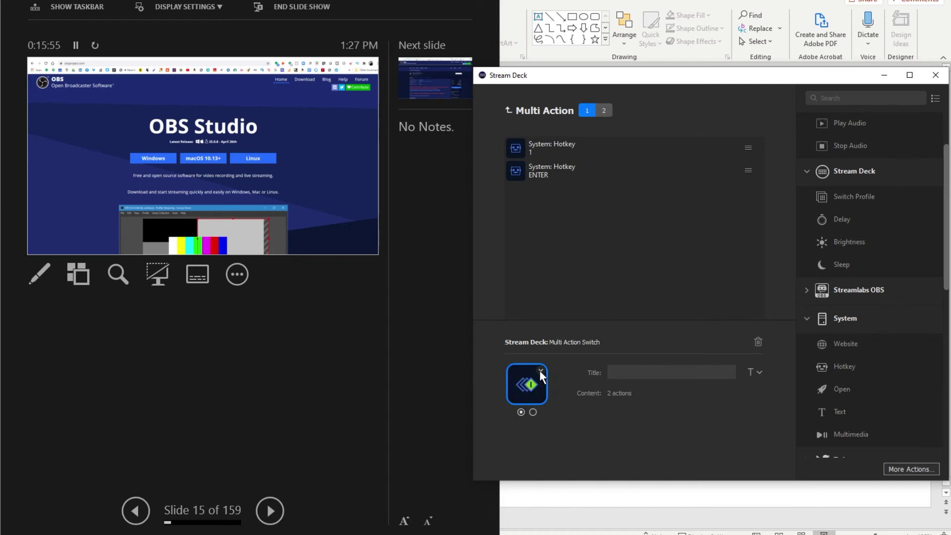
click(613, 372)
text(1/5)
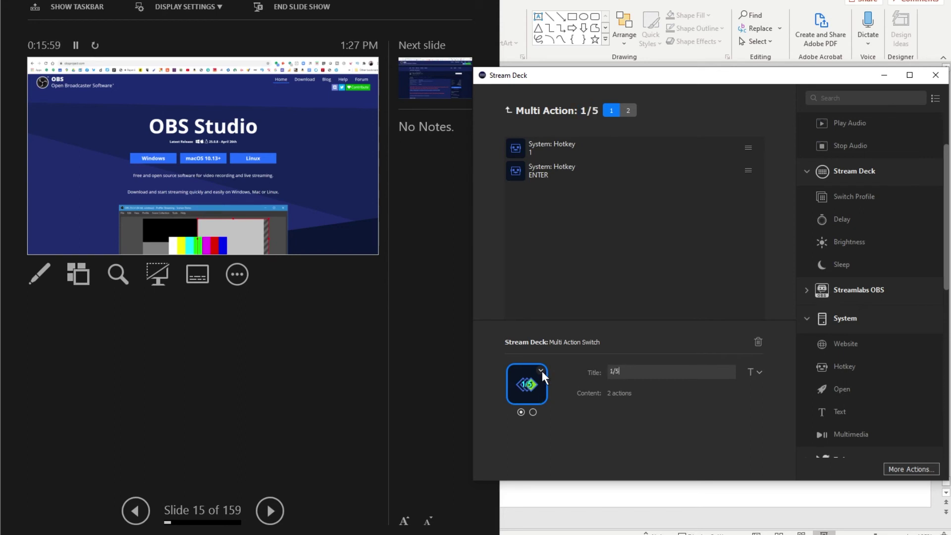
click(541, 371)
click(561, 390)
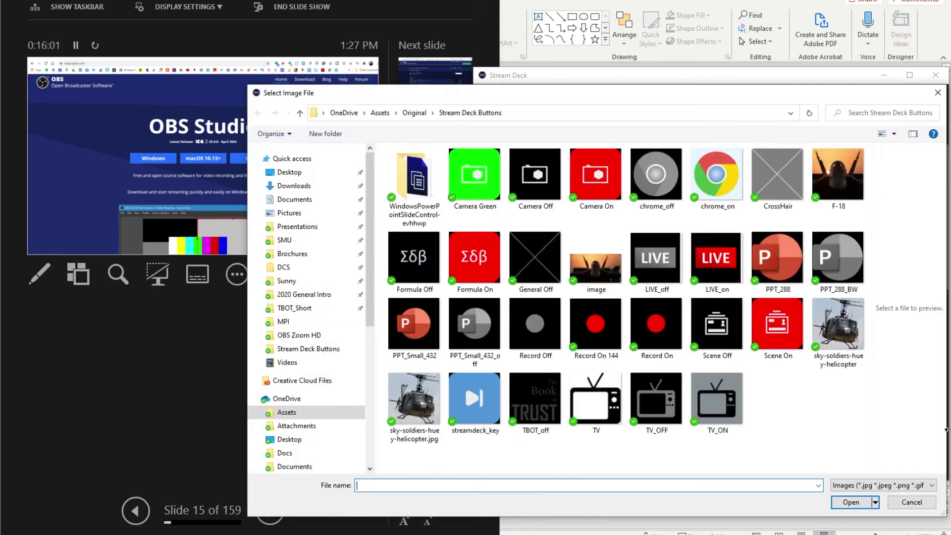
click(775, 260)
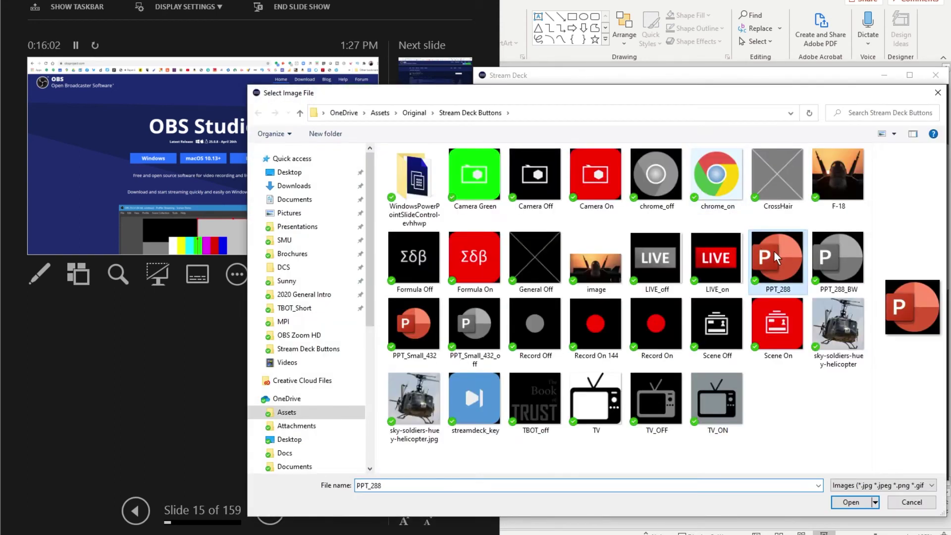
click(864, 503)
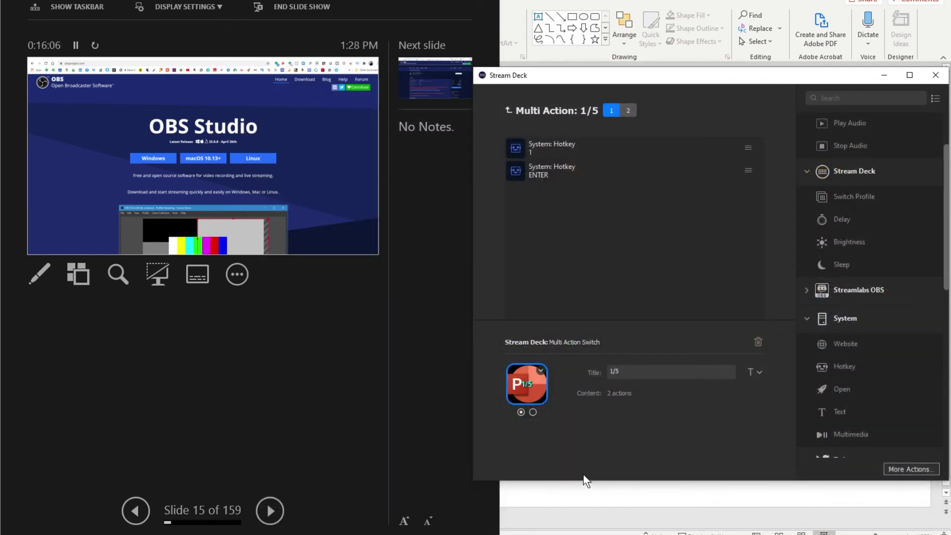
Retitle the second state 5.
click(628, 111)
click(608, 111)
click(626, 111)
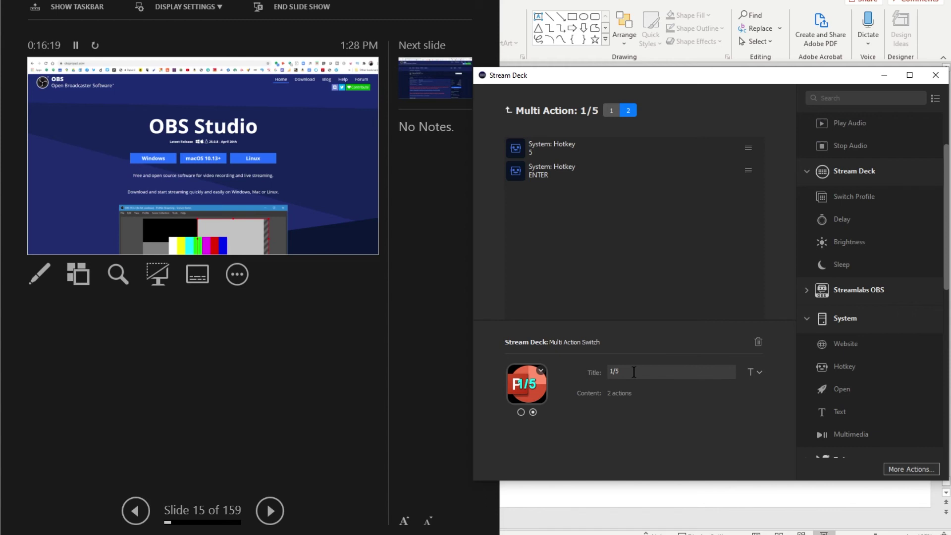
drag(633, 372, 600, 371)
text(5)
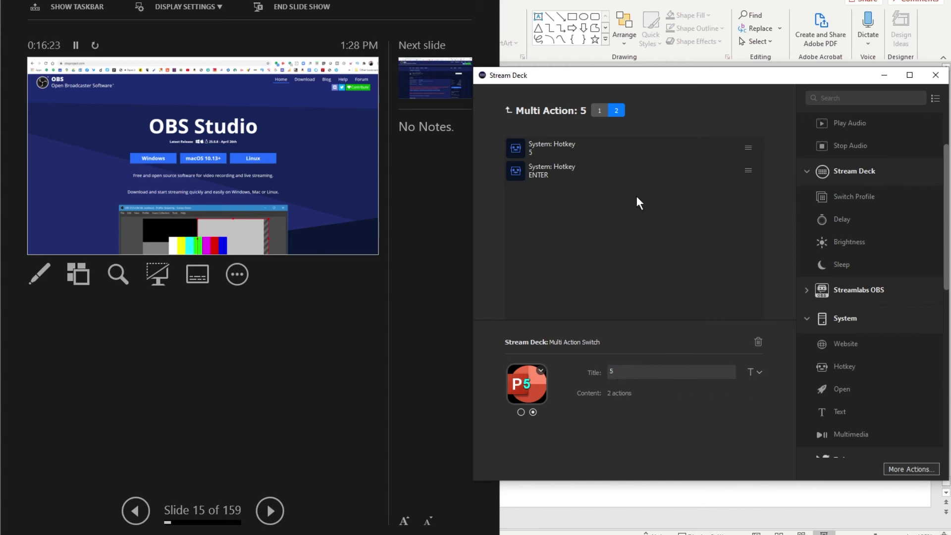
Retitle the first state 1 at 15 pt, then focus the presenter view.
click(602, 111)
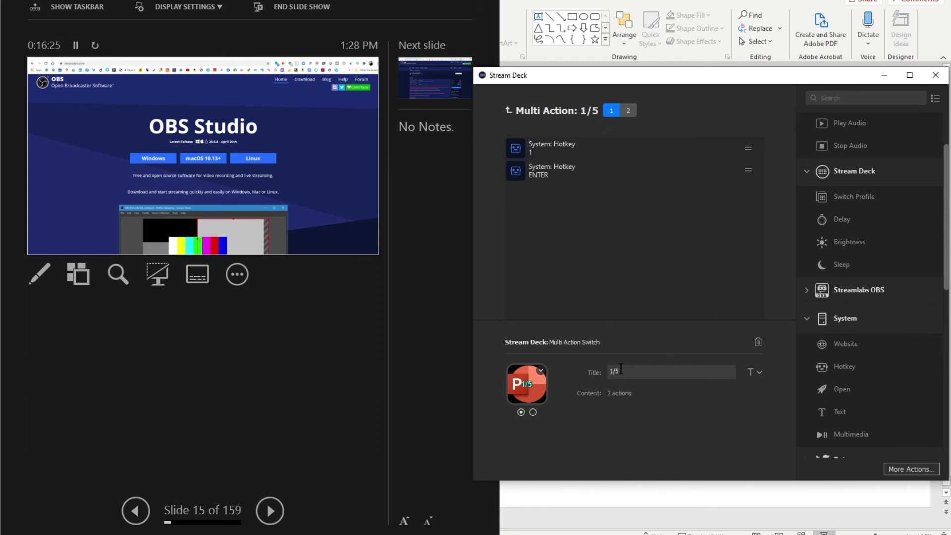
drag(622, 372, 600, 371)
text(1)
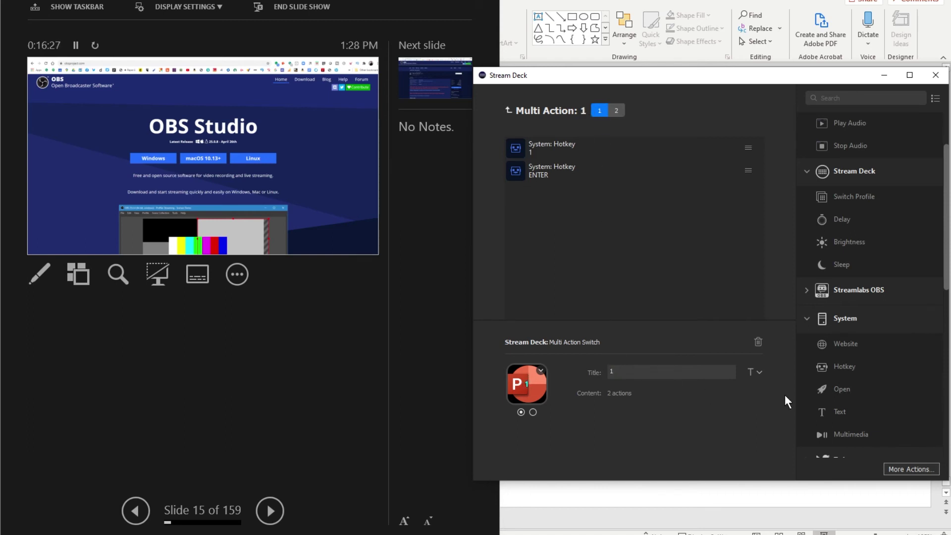
click(762, 373)
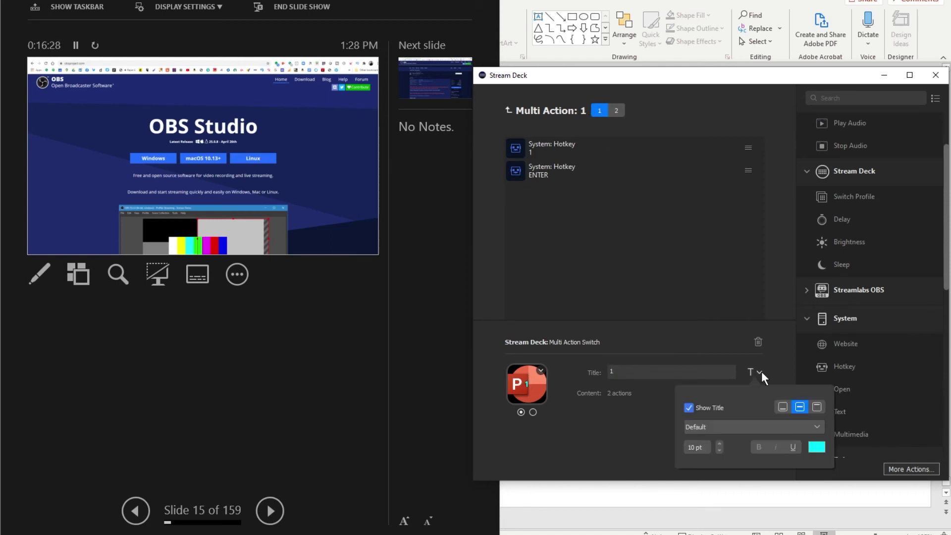
click(719, 443)
click(719, 443)
click(720, 443)
click(719, 443)
click(719, 443)
click(634, 443)
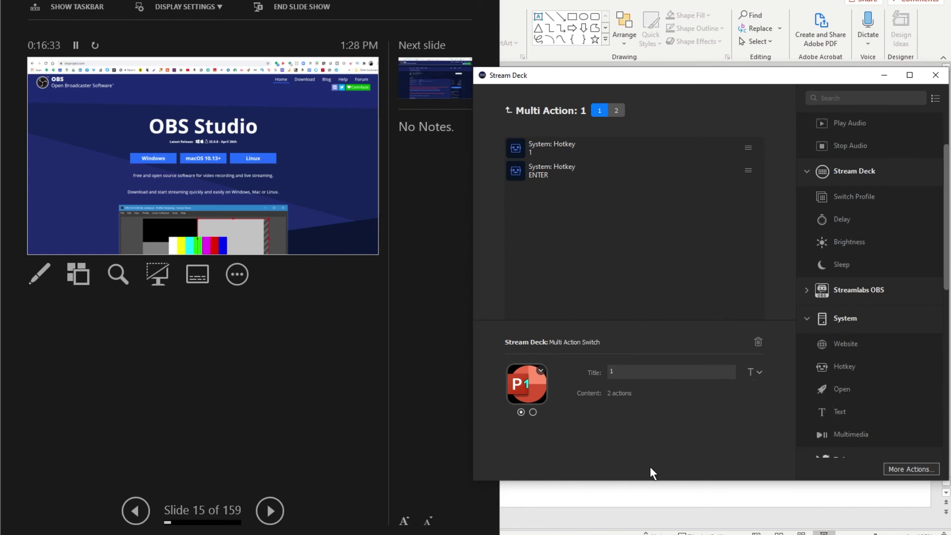
click(289, 381)
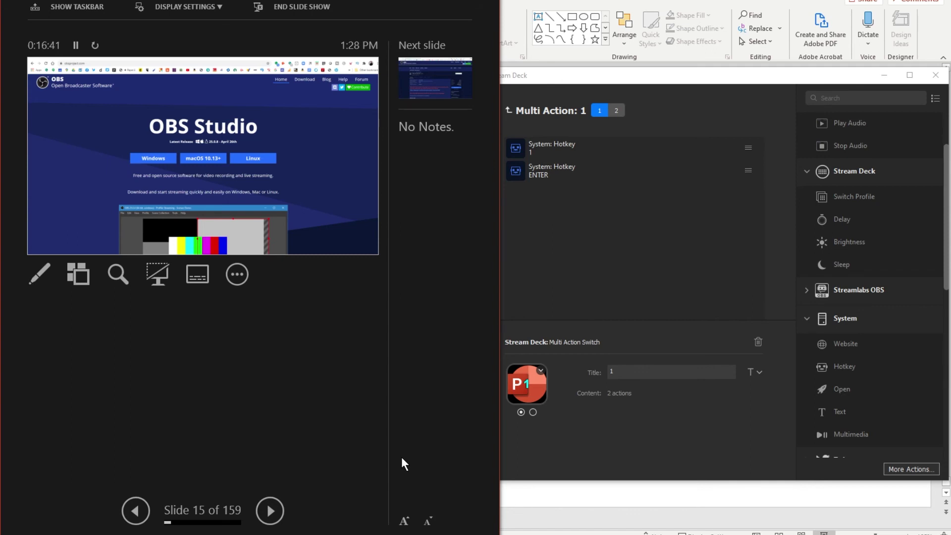
Press the switch key to send the slideshow to slide 5 and back to slide 1.
key(1)
key(Return)
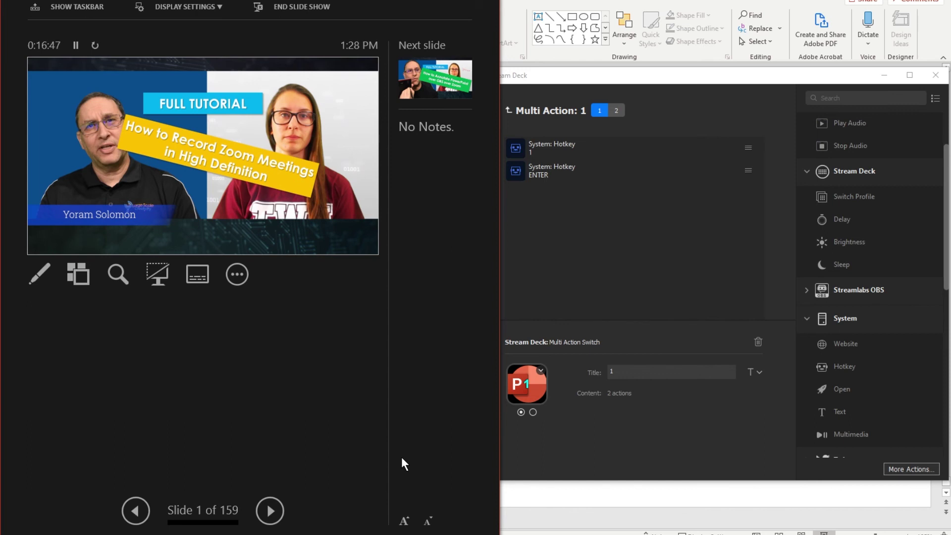
click(518, 109)
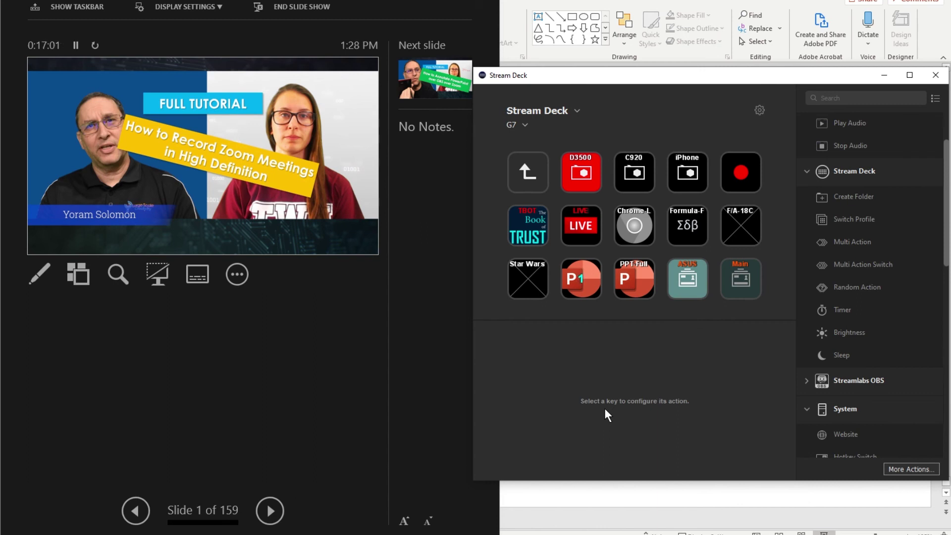
click(379, 357)
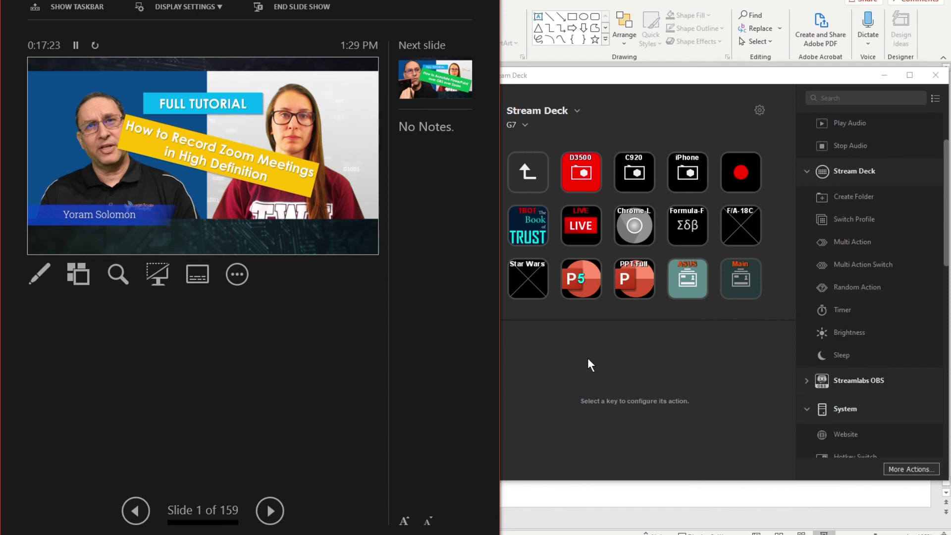
key(5)
key(Return)
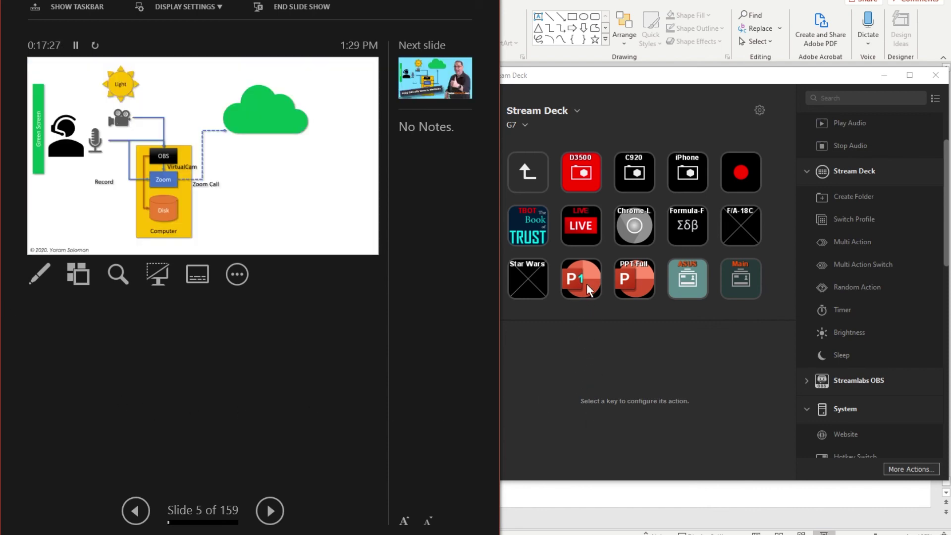
key(1)
key(Return)
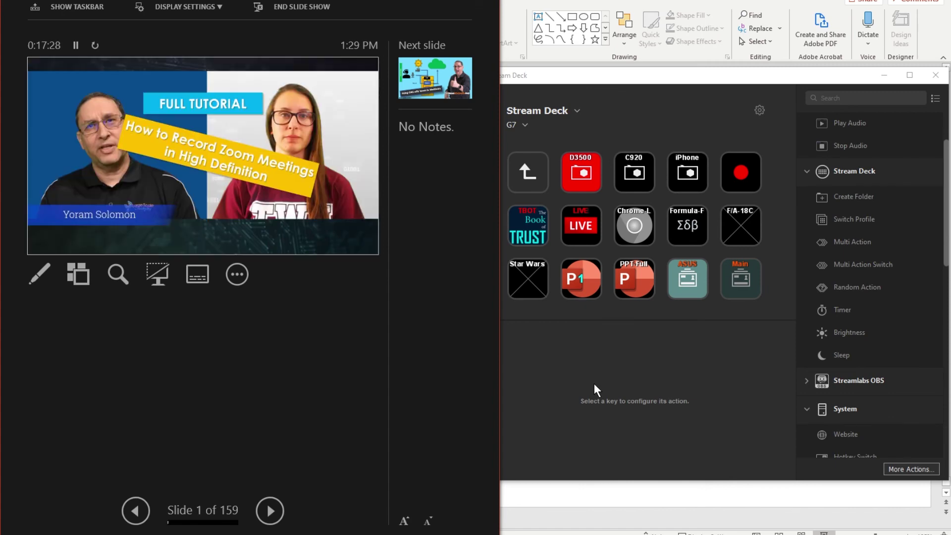